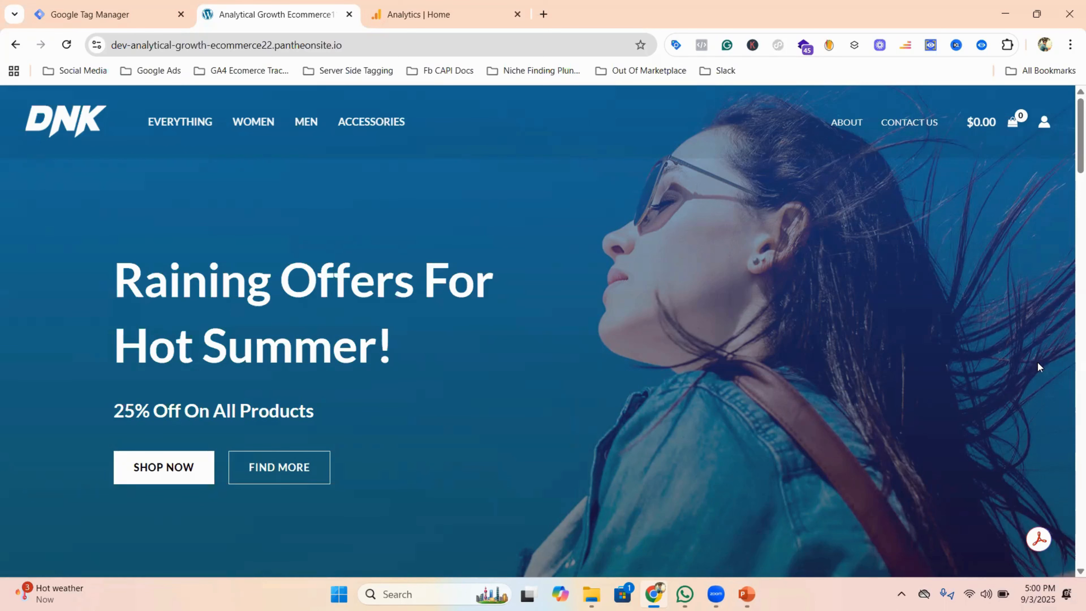
- Open the store's Contact Us page and examine its message form and fields
{"action": "left_click", "coordinate": [909, 123]}
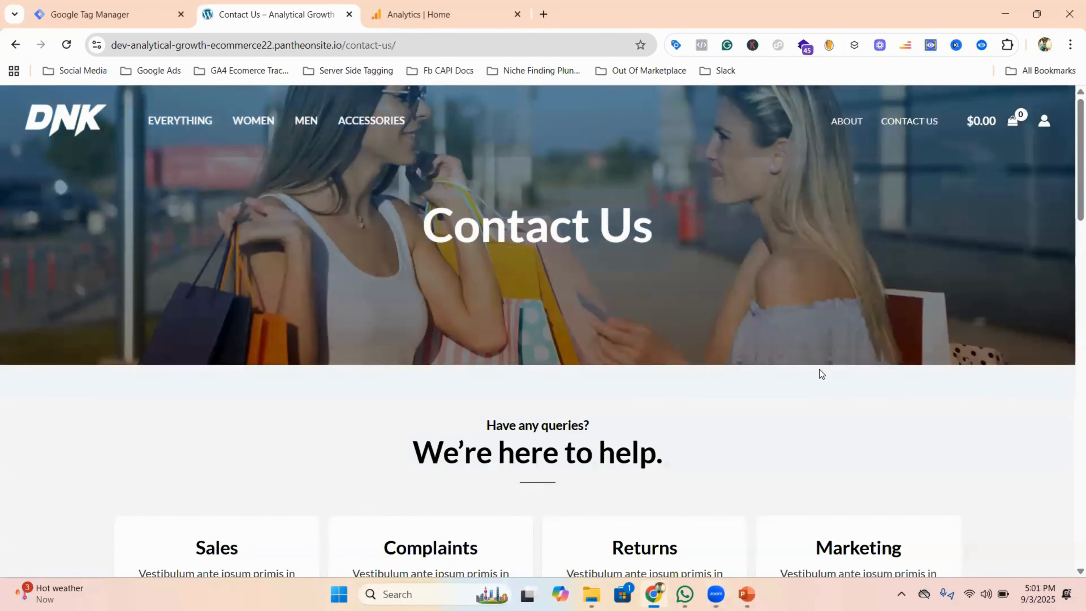
{"action": "scroll", "coordinate": [731, 426], "scroll_direction": "down", "scroll_amount": 4}
{"action": "scroll", "coordinate": [599, 408], "scroll_direction": "down", "scroll_amount": 5}
{"action": "scroll", "coordinate": [616, 398], "scroll_direction": "up", "scroll_amount": 3}
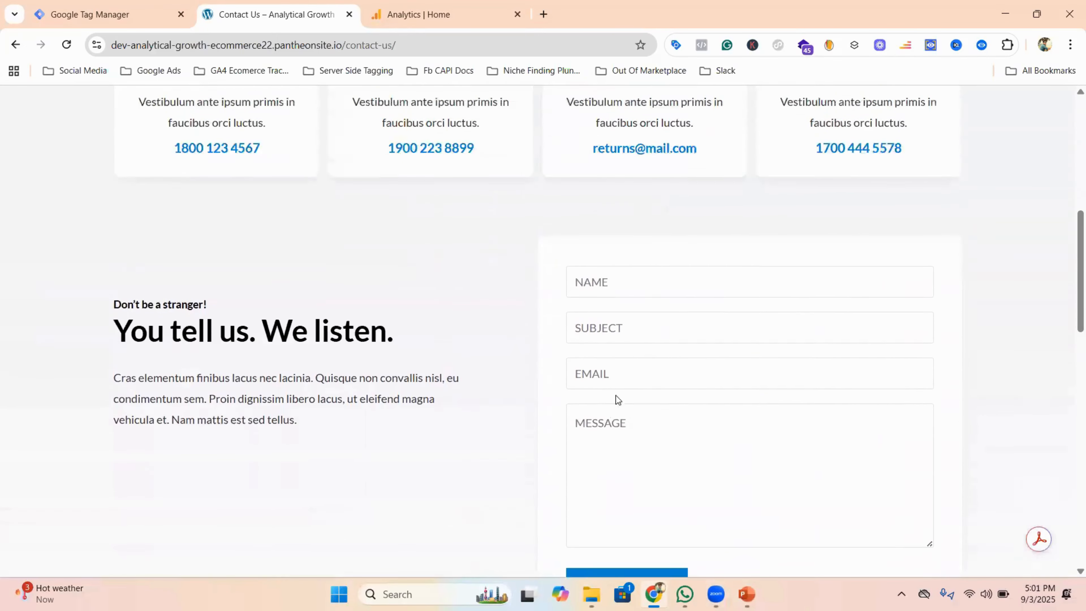
{"action": "scroll", "coordinate": [676, 369], "scroll_direction": "down", "scroll_amount": 2}
{"action": "scroll", "coordinate": [664, 402], "scroll_direction": "up", "scroll_amount": 2}
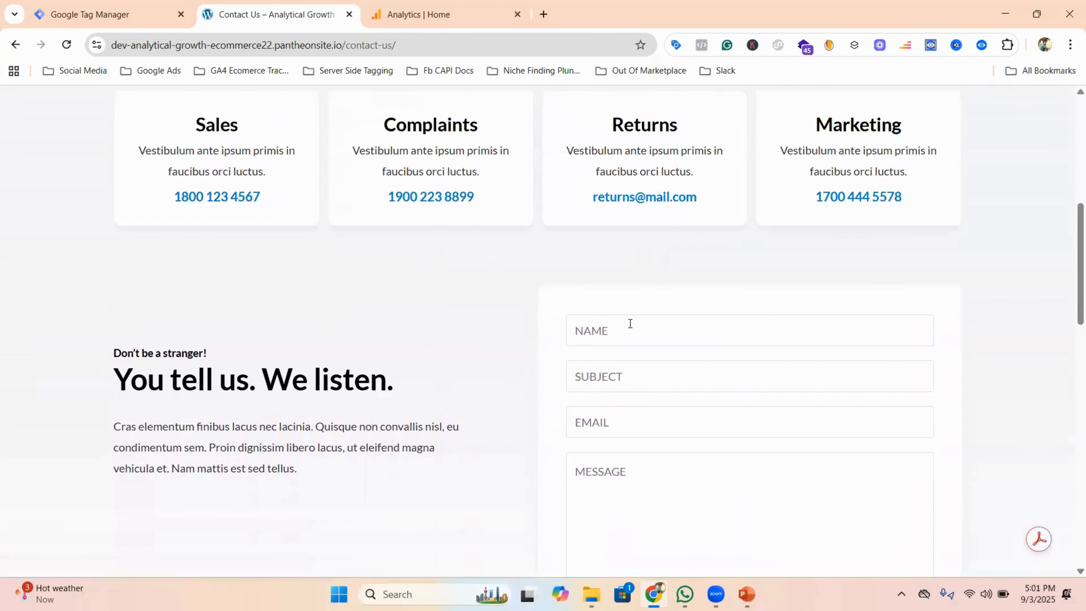
{"action": "scroll", "coordinate": [630, 324], "scroll_direction": "down", "scroll_amount": 3}
{"action": "scroll", "coordinate": [667, 388], "scroll_direction": "up", "scroll_amount": 3}
{"action": "scroll", "coordinate": [655, 370], "scroll_direction": "down", "scroll_amount": 2}
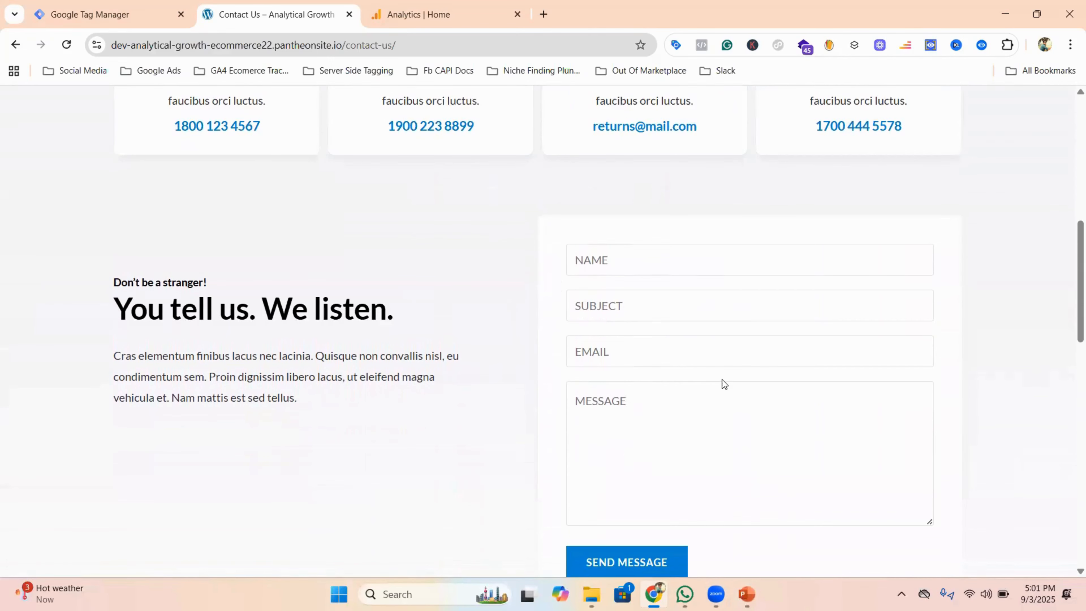
- In Google Tag Manager, enable the built-in variables Form Element, Form Classes, Form ID, Form Target, Form URL and Form Text
{"action": "left_click", "coordinate": [129, 12]}
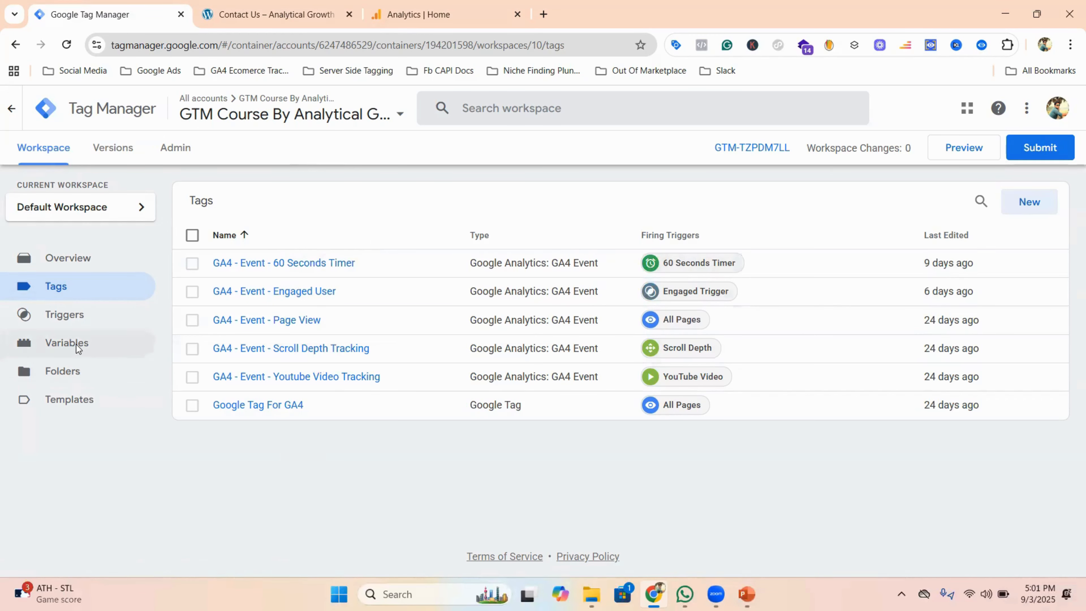
{"action": "left_click", "coordinate": [84, 348]}
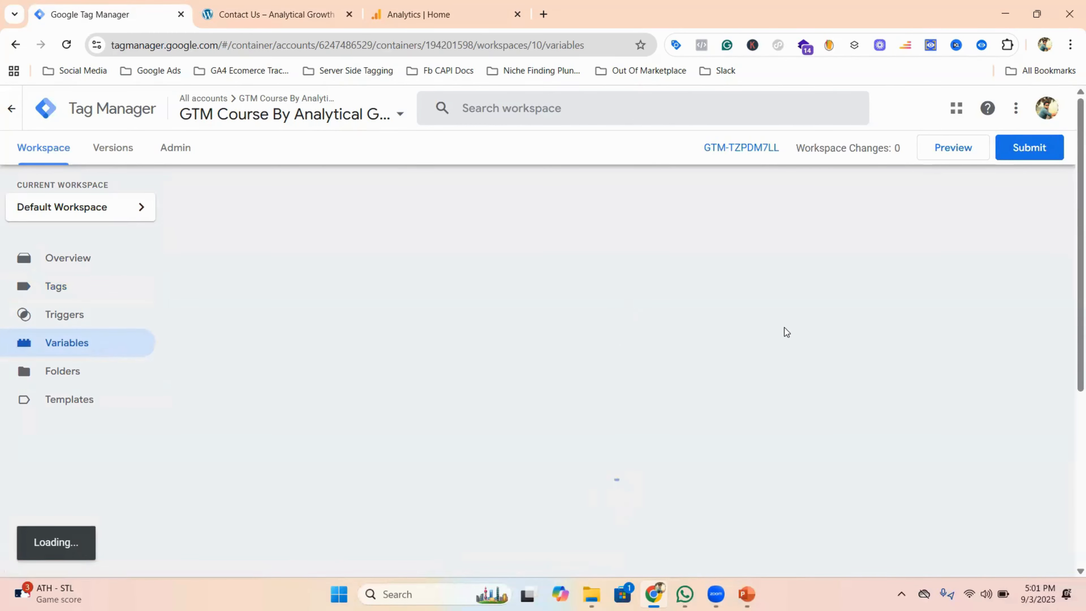
{"action": "left_click", "coordinate": [1012, 205]}
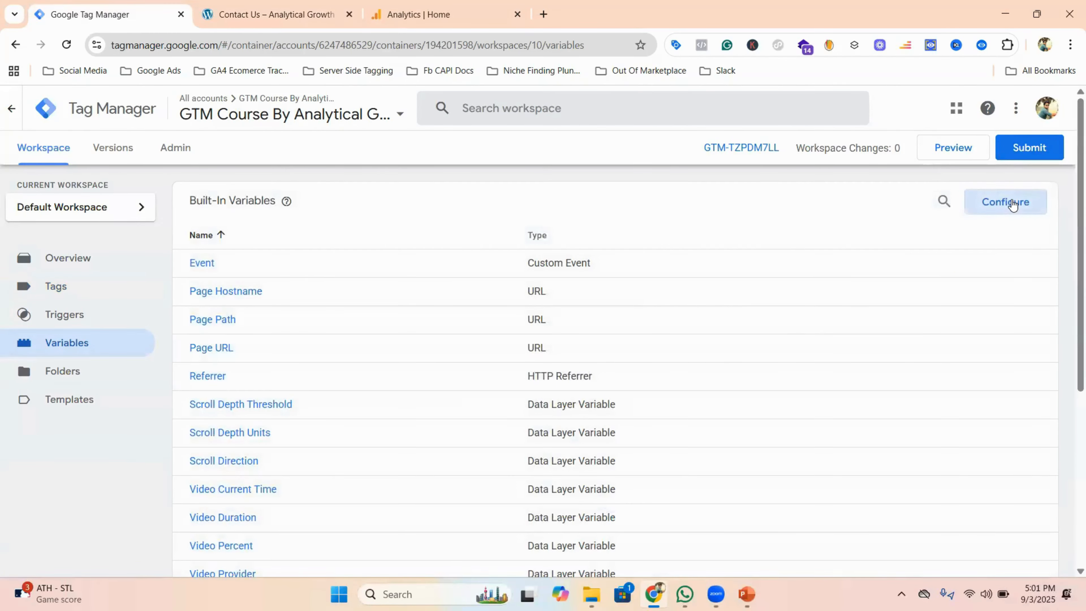
{"action": "scroll", "coordinate": [767, 311], "scroll_direction": "down", "scroll_amount": 10}
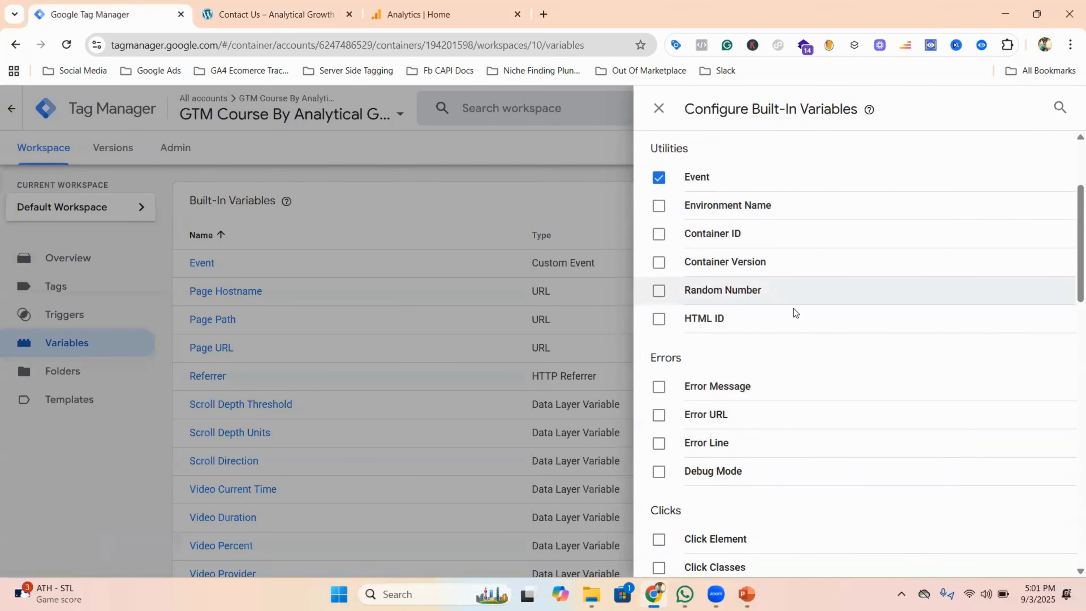
{"action": "scroll", "coordinate": [817, 317], "scroll_direction": "down", "scroll_amount": 2}
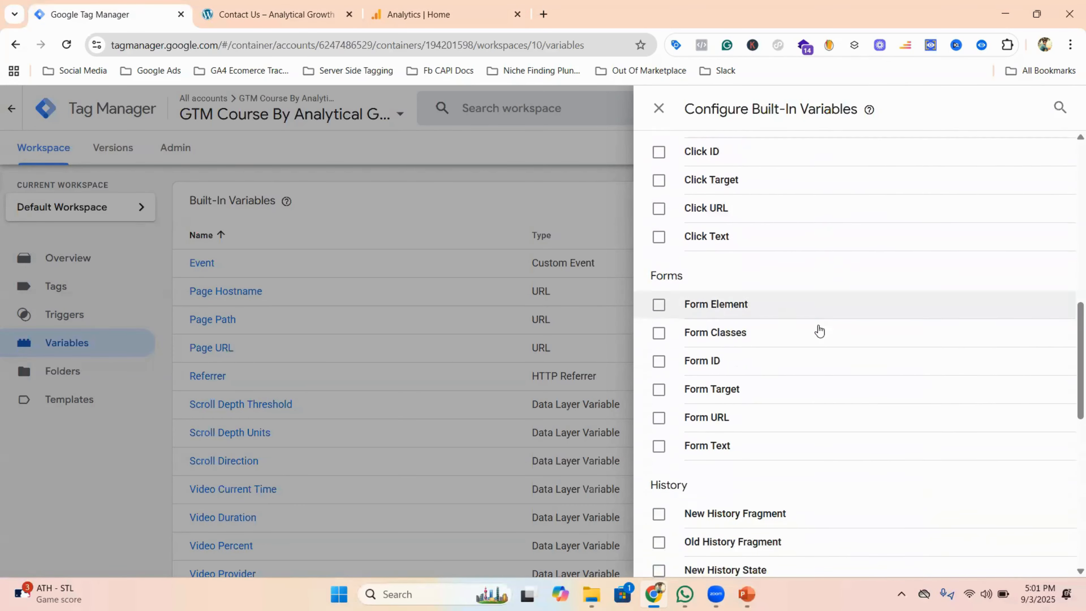
{"action": "left_click", "coordinate": [659, 272]}
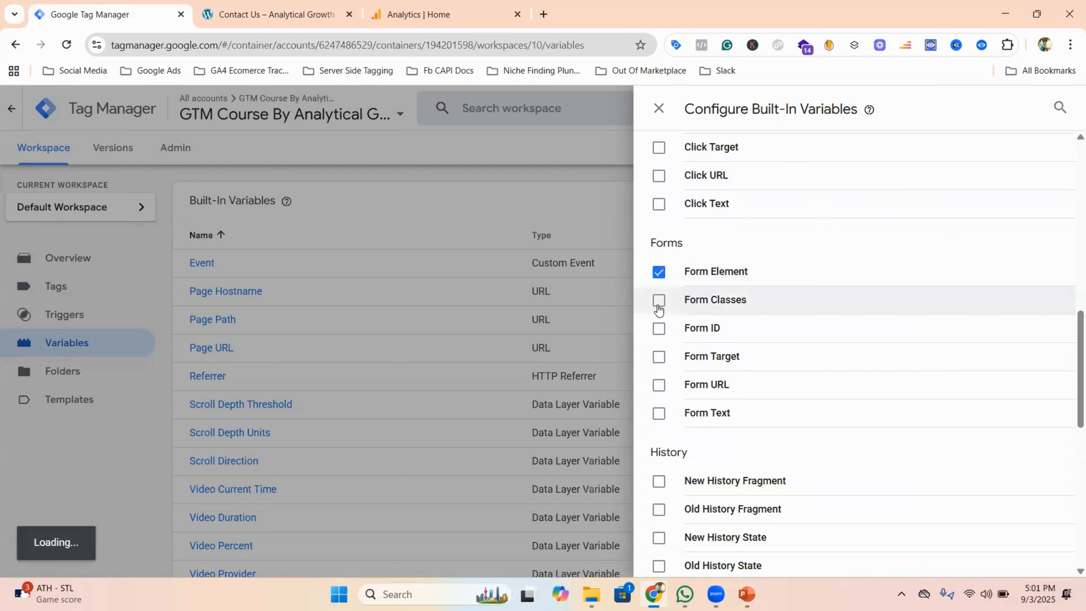
{"action": "left_click", "coordinate": [659, 301]}
{"action": "left_click", "coordinate": [659, 329]}
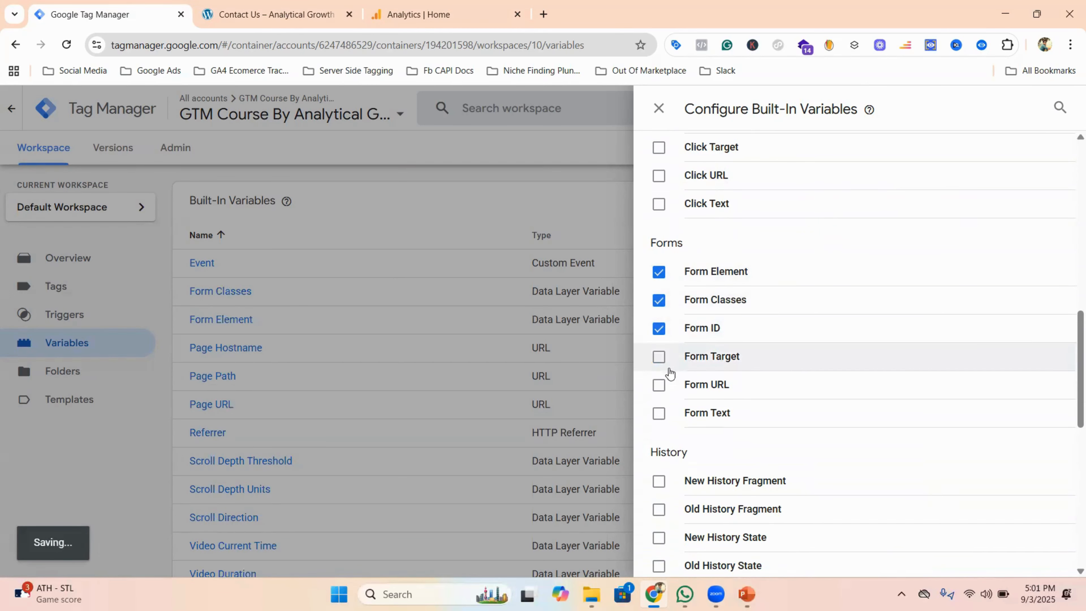
{"action": "left_click", "coordinate": [659, 357]}
{"action": "left_click", "coordinate": [659, 385]}
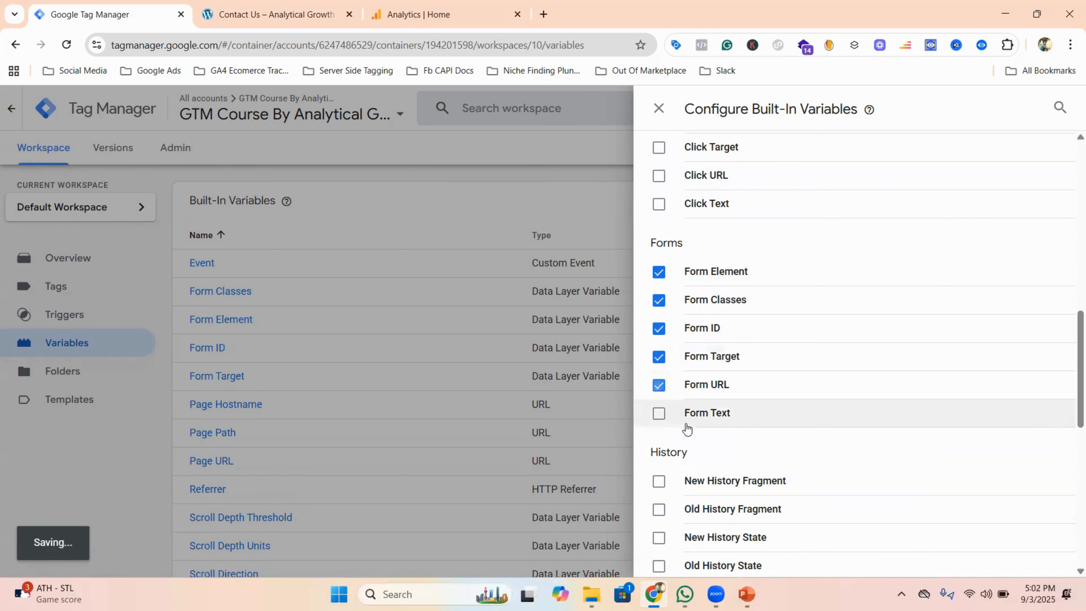
{"action": "left_click", "coordinate": [659, 413]}
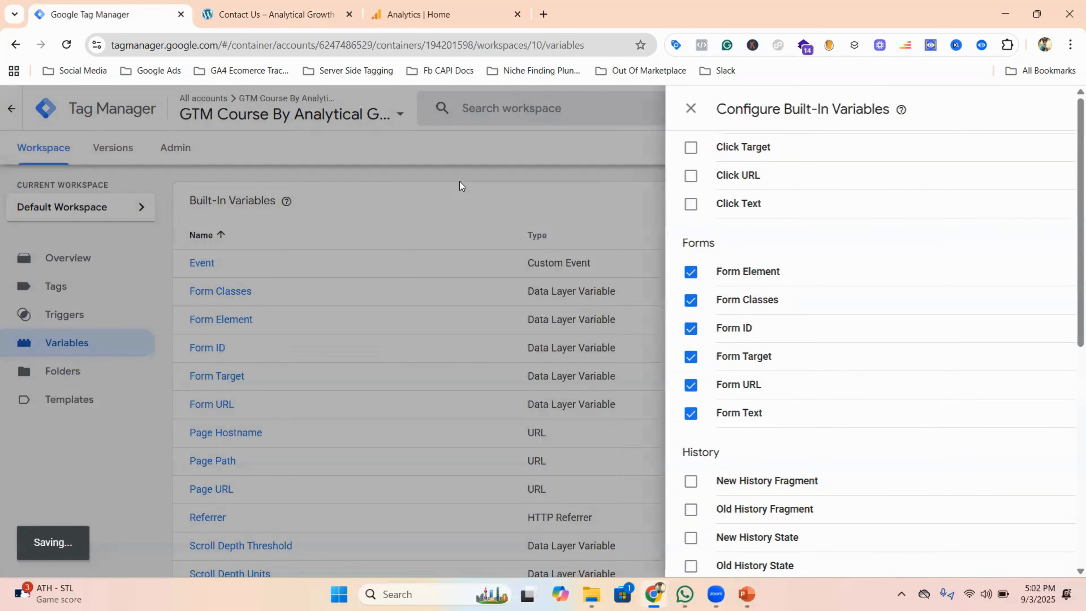
{"action": "left_click", "coordinate": [497, 191]}
- Create a Form Submission trigger that fires on all forms and save it with the name Form Submission
{"action": "left_click", "coordinate": [76, 316]}
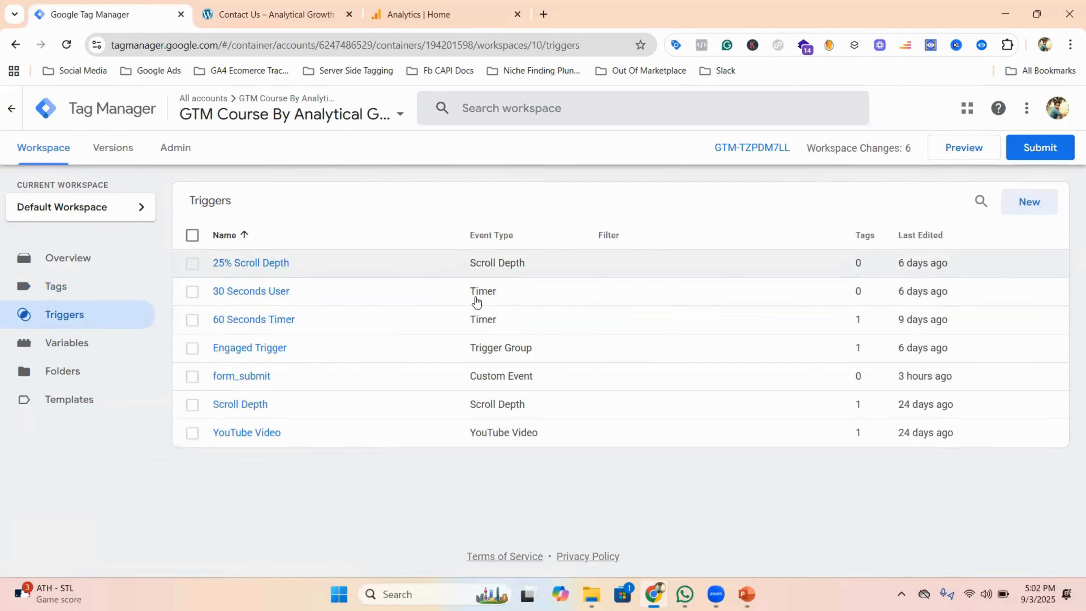
{"action": "left_click", "coordinate": [1031, 204]}
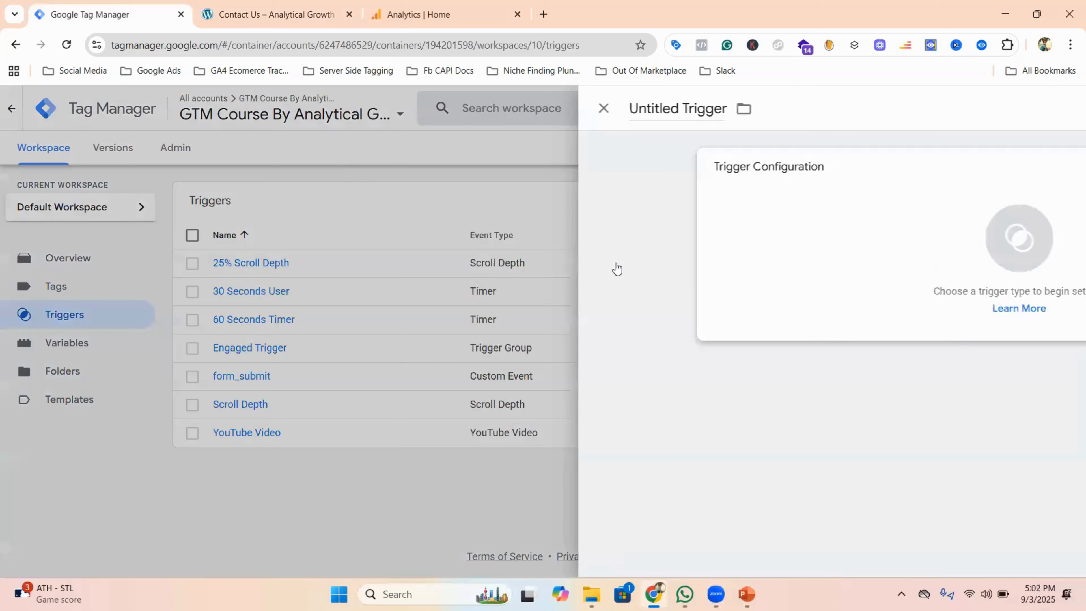
{"action": "left_click", "coordinate": [646, 246]}
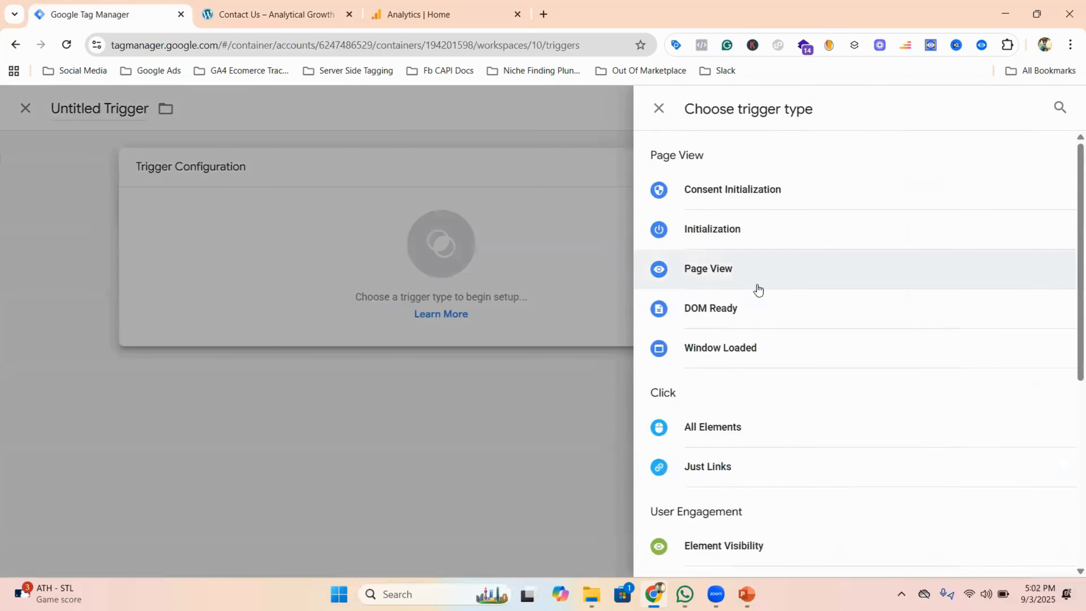
{"action": "scroll", "coordinate": [800, 308], "scroll_direction": "down", "scroll_amount": 6}
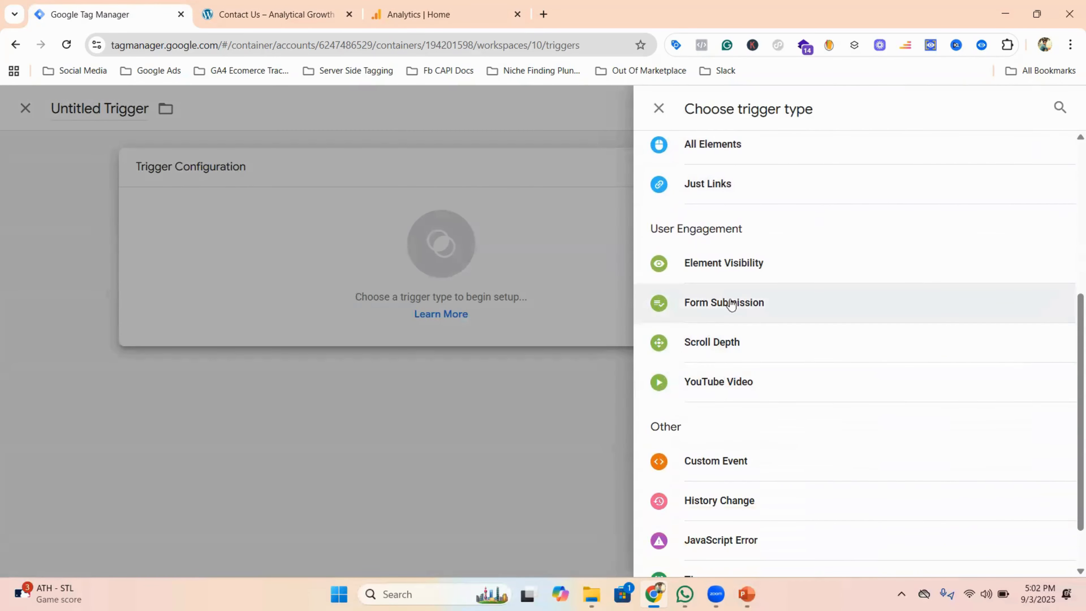
{"action": "left_click", "coordinate": [735, 306]}
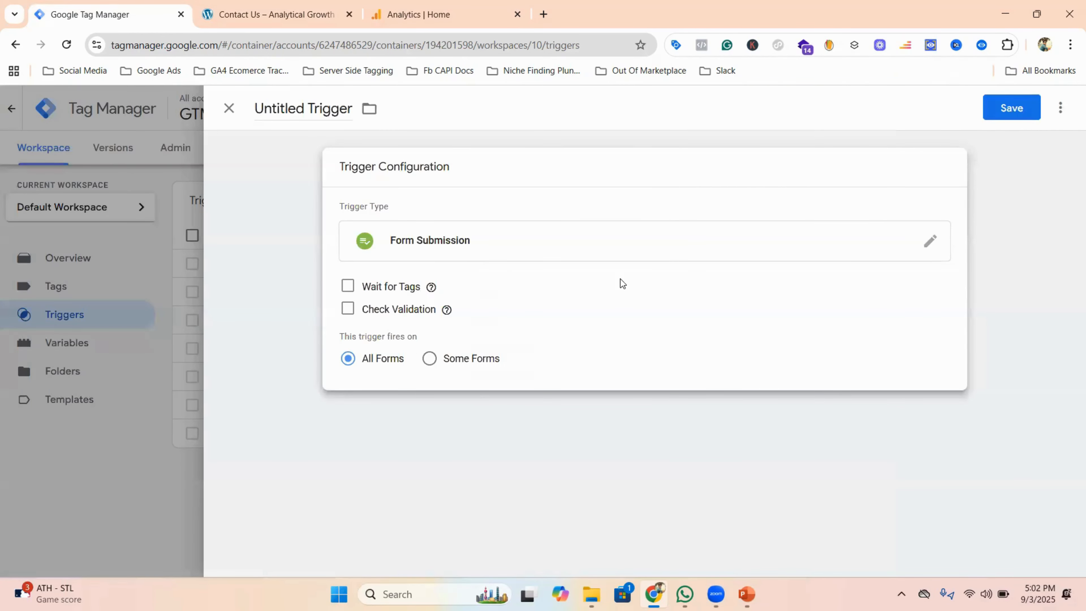
{"action": "left_click", "coordinate": [1020, 109]}
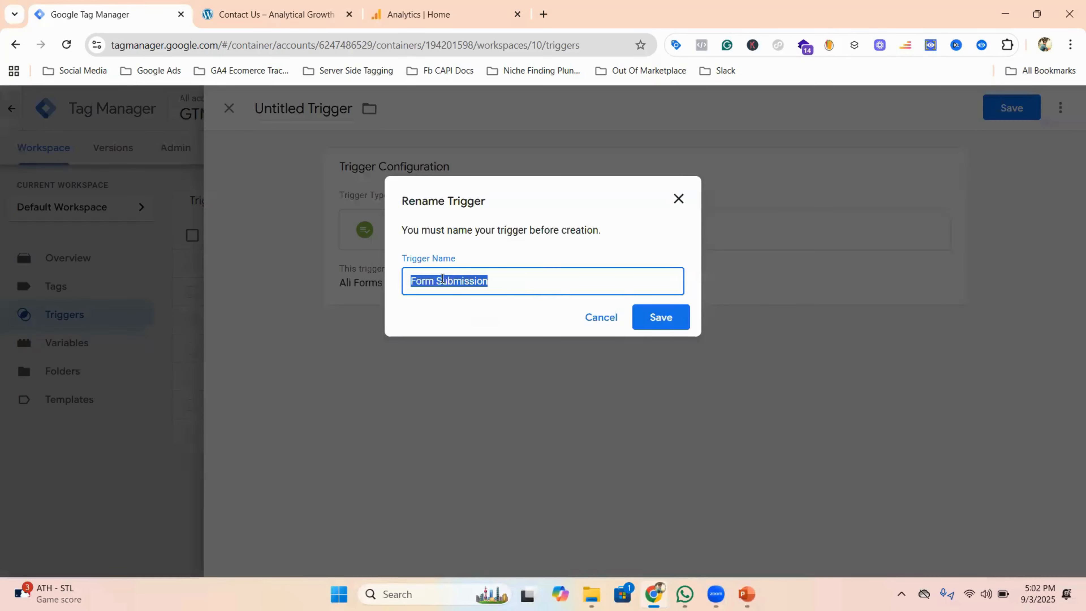
{"action": "left_click", "coordinate": [654, 321]}
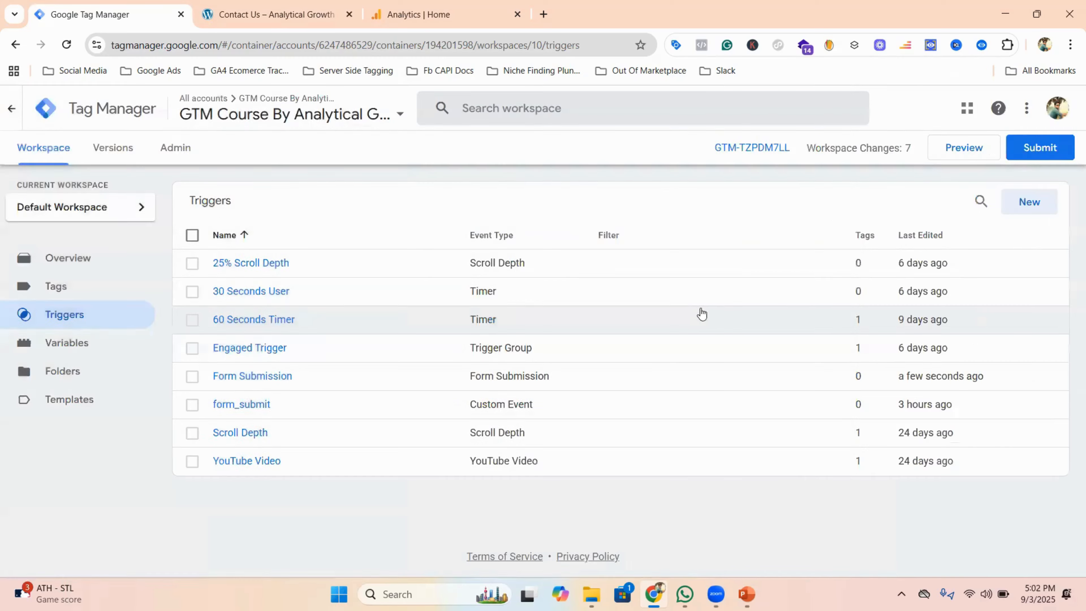
{"action": "left_click", "coordinate": [85, 286]}
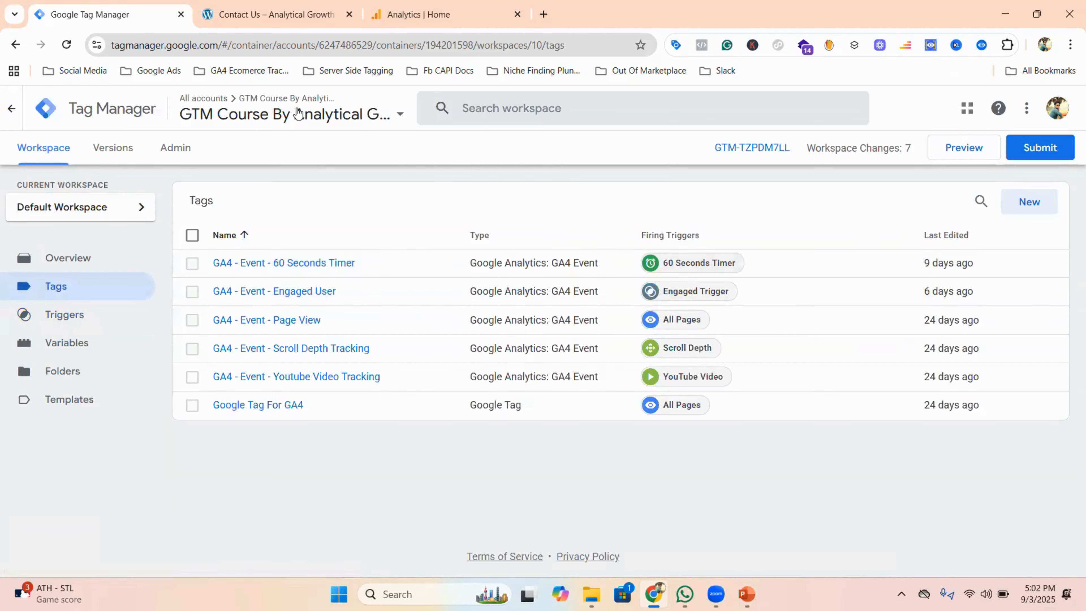
{"action": "left_click", "coordinate": [257, 14]}
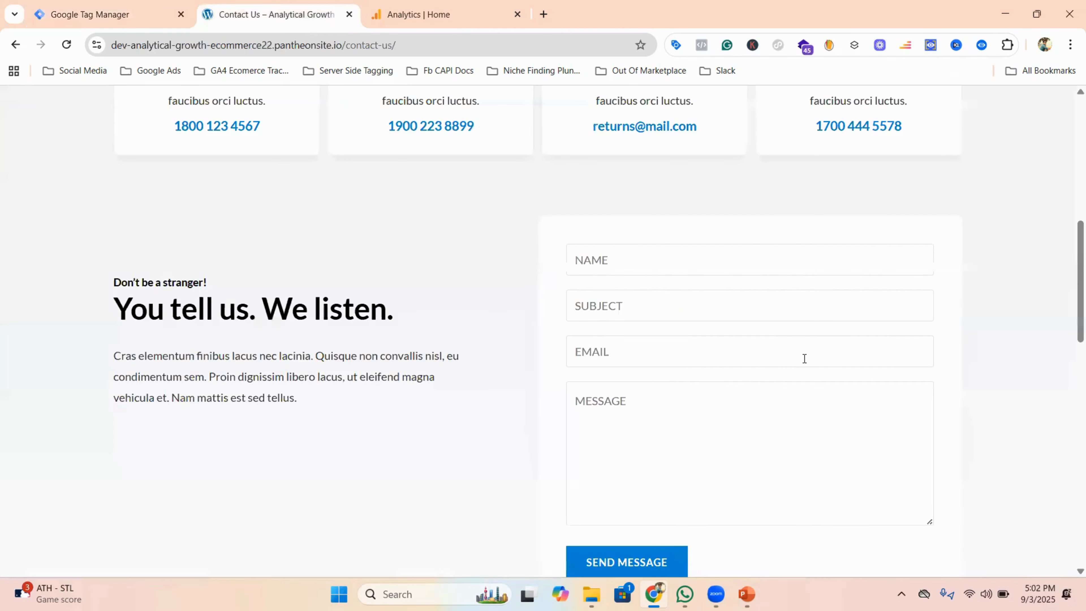
{"action": "left_click", "coordinate": [122, 14]}
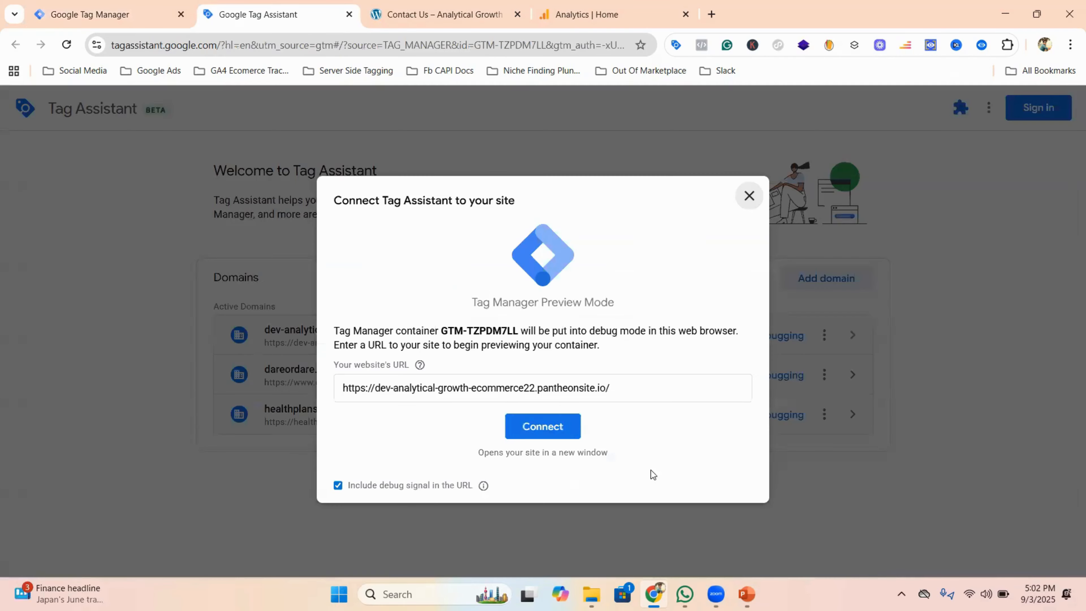
{"action": "left_click", "coordinate": [544, 426]}
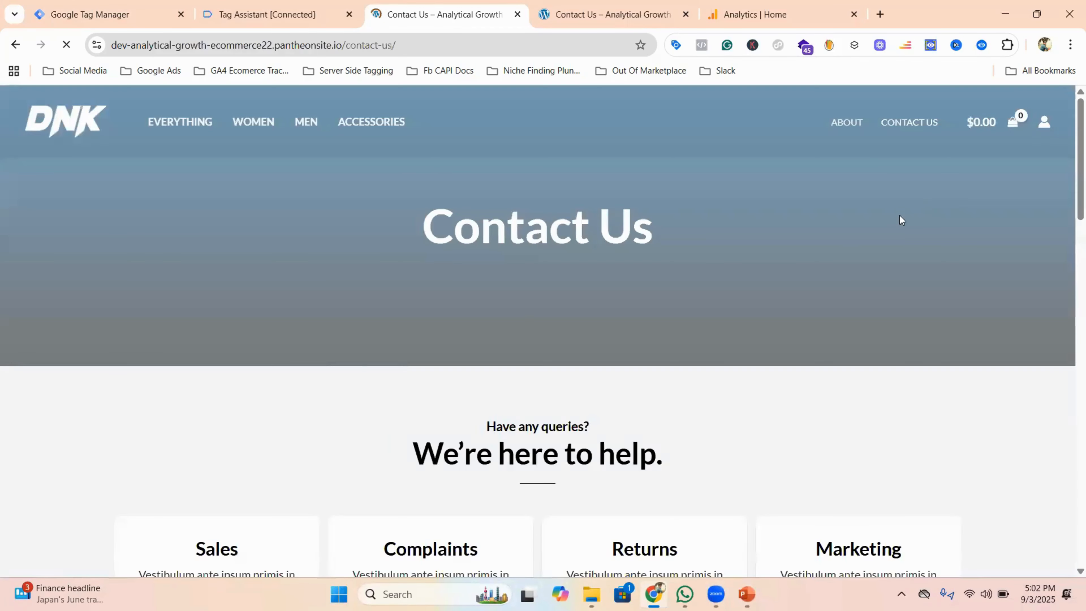
- Switch to Tag Assistant, continue past the connection notice and review the container's debug summary
{"action": "scroll", "coordinate": [796, 329], "scroll_direction": "down", "scroll_amount": 7}
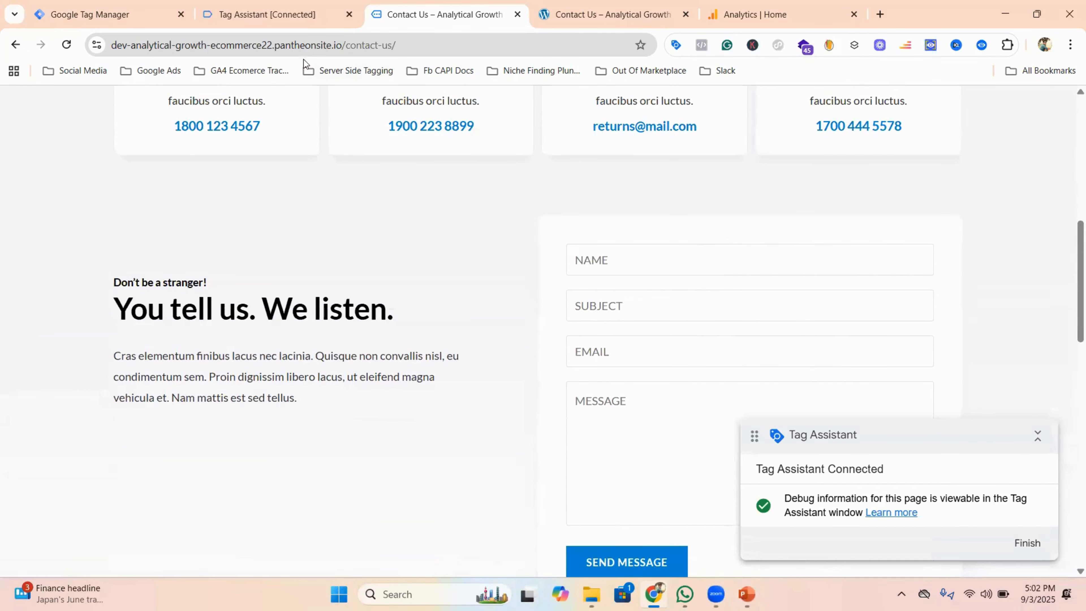
{"action": "left_click", "coordinate": [298, 13]}
{"action": "left_click", "coordinate": [525, 359]}
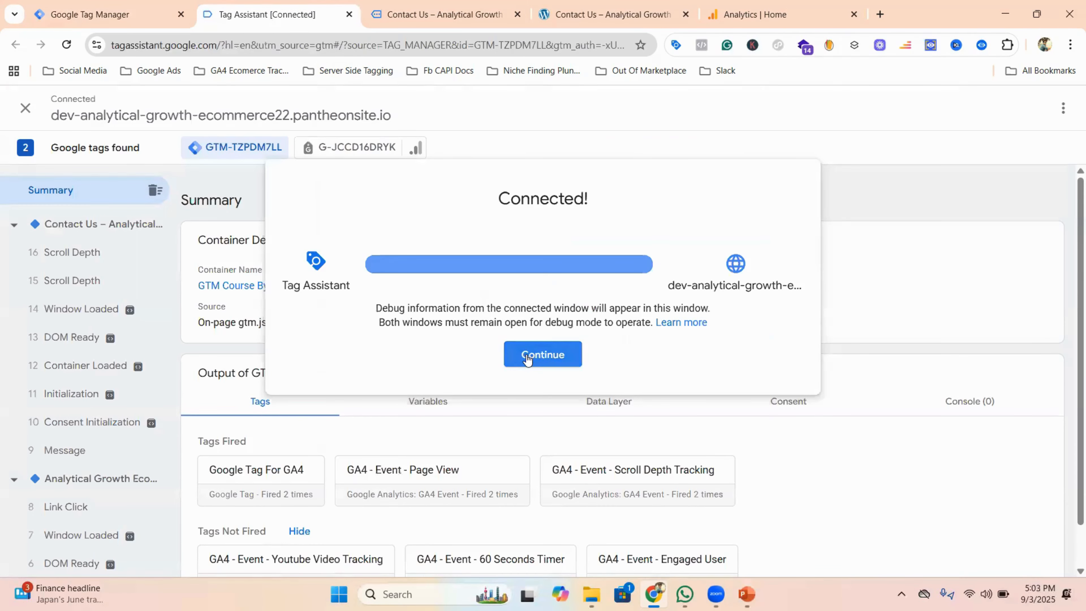
{"action": "scroll", "coordinate": [71, 317], "scroll_direction": "down", "scroll_amount": 1}
{"action": "scroll", "coordinate": [69, 368], "scroll_direction": "up", "scroll_amount": 1}
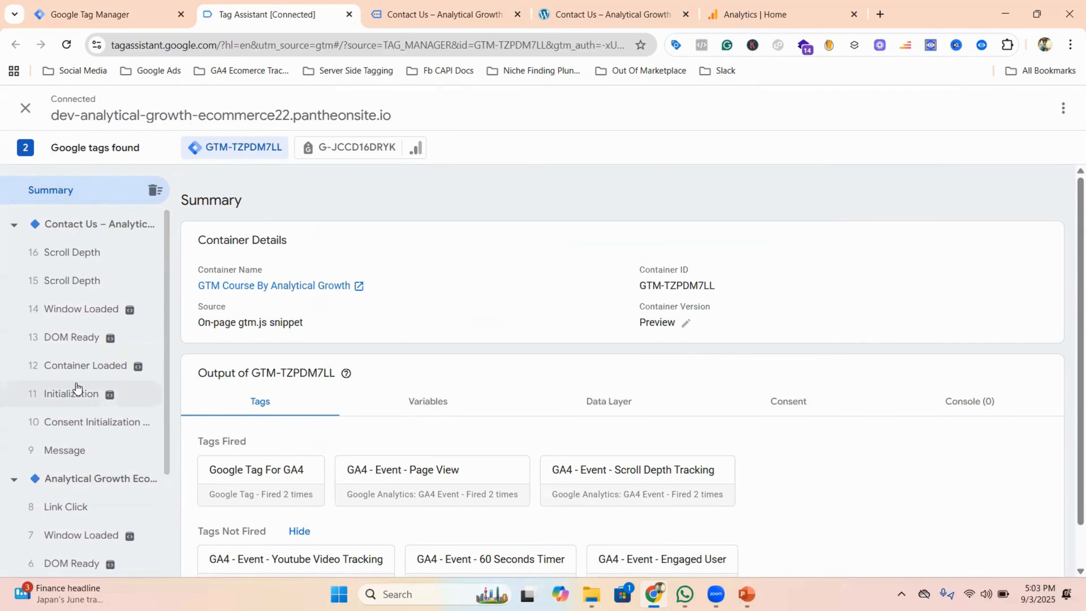
- Fill in the debugged Contact Us form with the saved name, subject and e-mail, enter the message "test" and submit it
{"action": "left_click", "coordinate": [447, 14]}
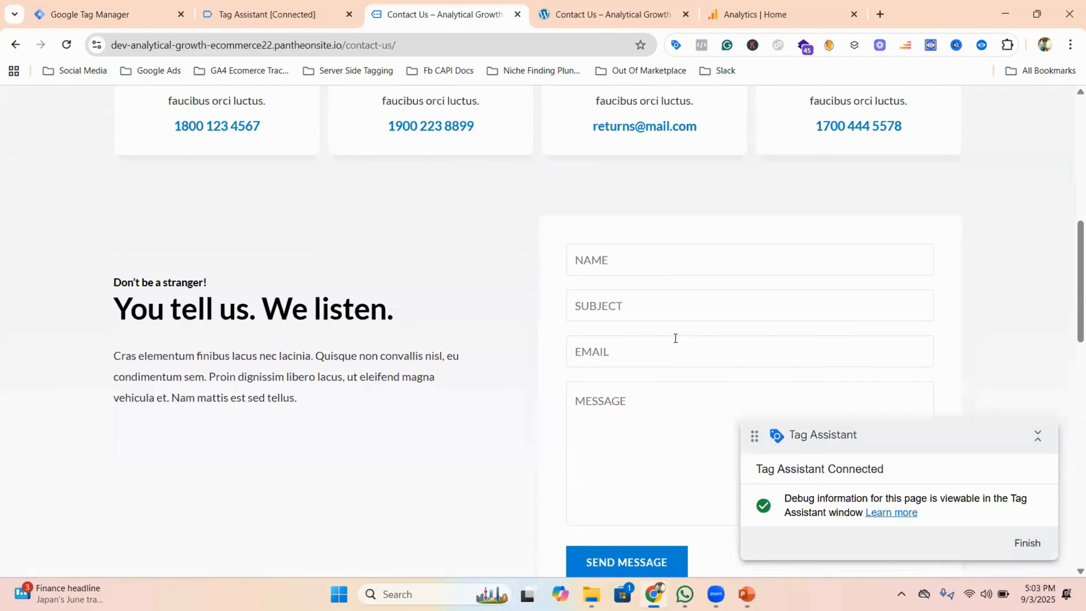
{"action": "left_click", "coordinate": [610, 259]}
{"action": "left_click", "coordinate": [680, 303]}
{"action": "scroll", "coordinate": [626, 320], "scroll_direction": "down", "scroll_amount": 1}
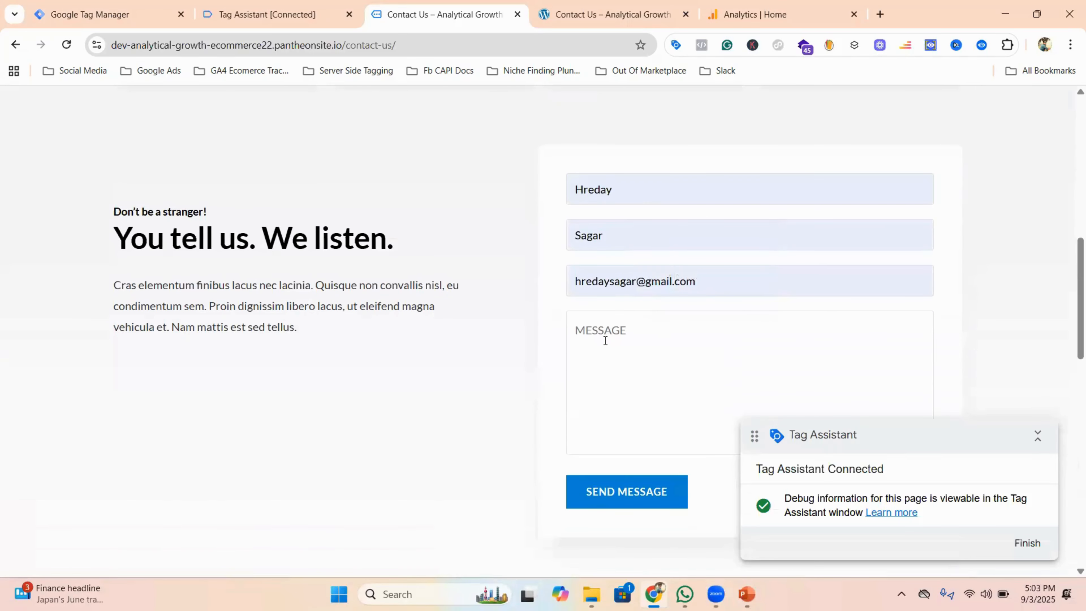
{"action": "type", "text": "test"}
{"action": "scroll", "coordinate": [650, 346], "scroll_direction": "down", "scroll_amount": 2}
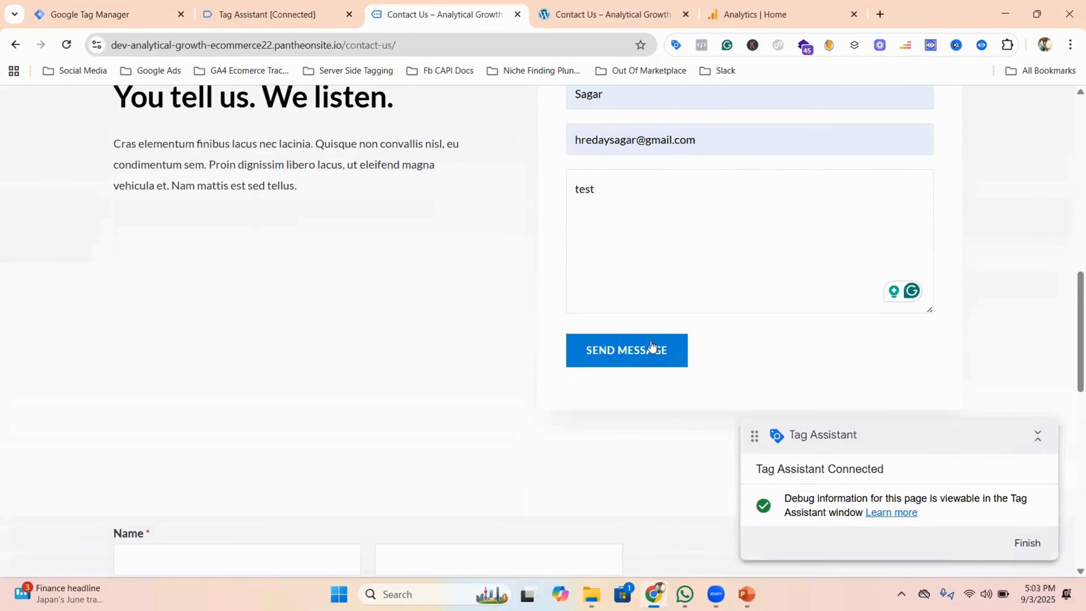
{"action": "left_click", "coordinate": [633, 359]}
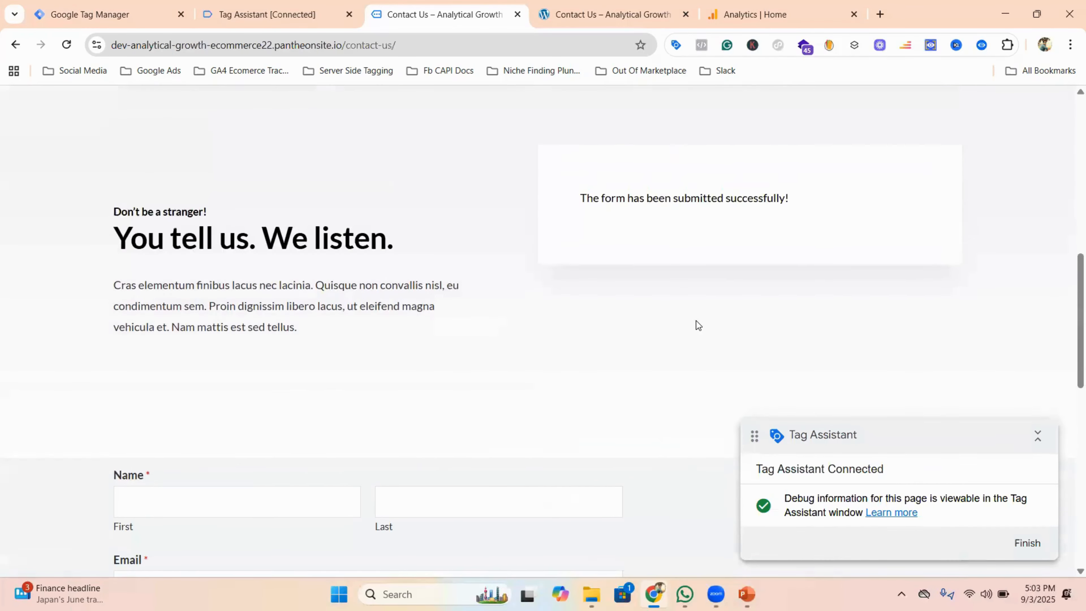
{"action": "scroll", "coordinate": [684, 342], "scroll_direction": "up", "scroll_amount": 2}
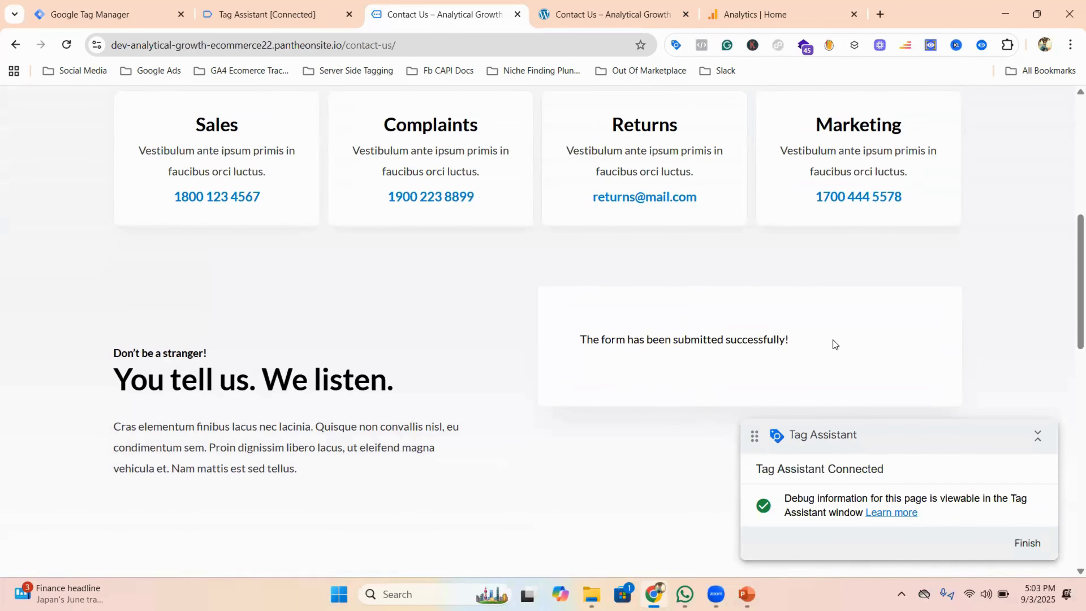
- In Tag Assistant, inspect the variables of the latest form_submit event on the Contact Us page
{"action": "left_click", "coordinate": [301, 12]}
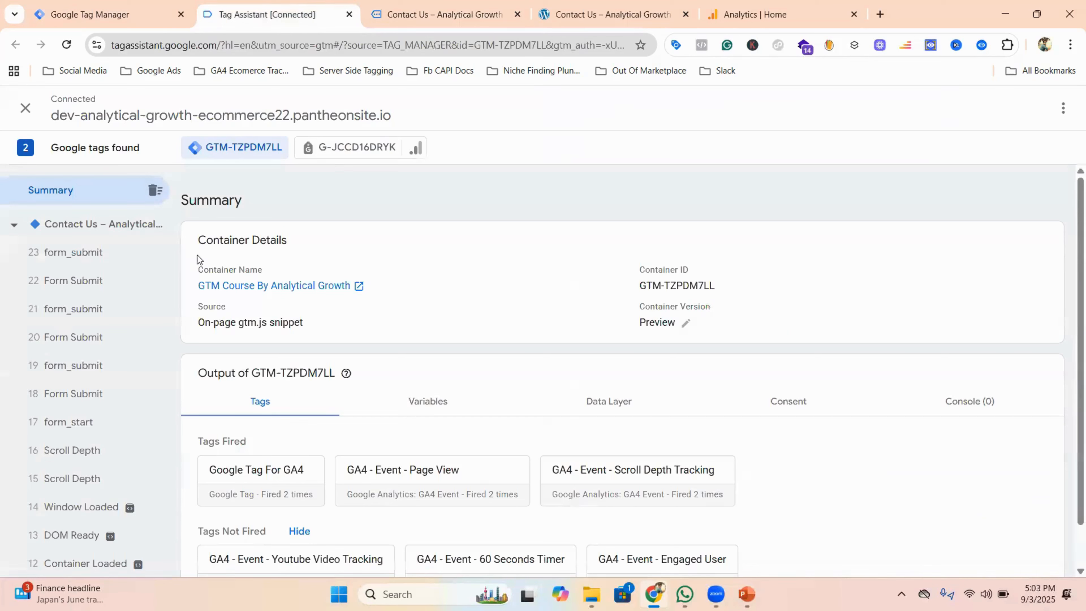
{"action": "left_click", "coordinate": [77, 262]}
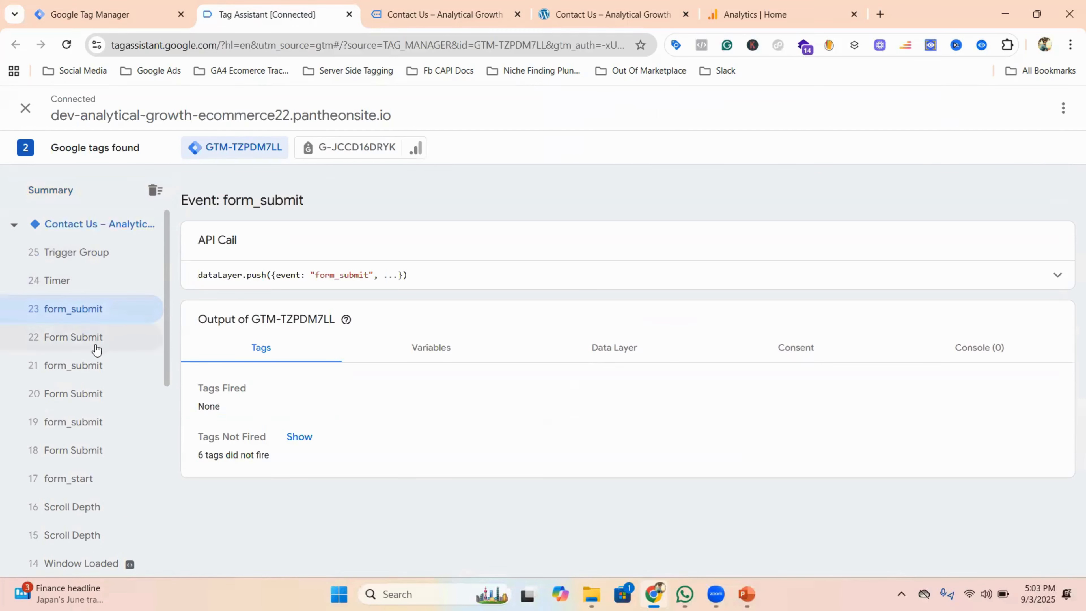
{"action": "left_click", "coordinate": [437, 349]}
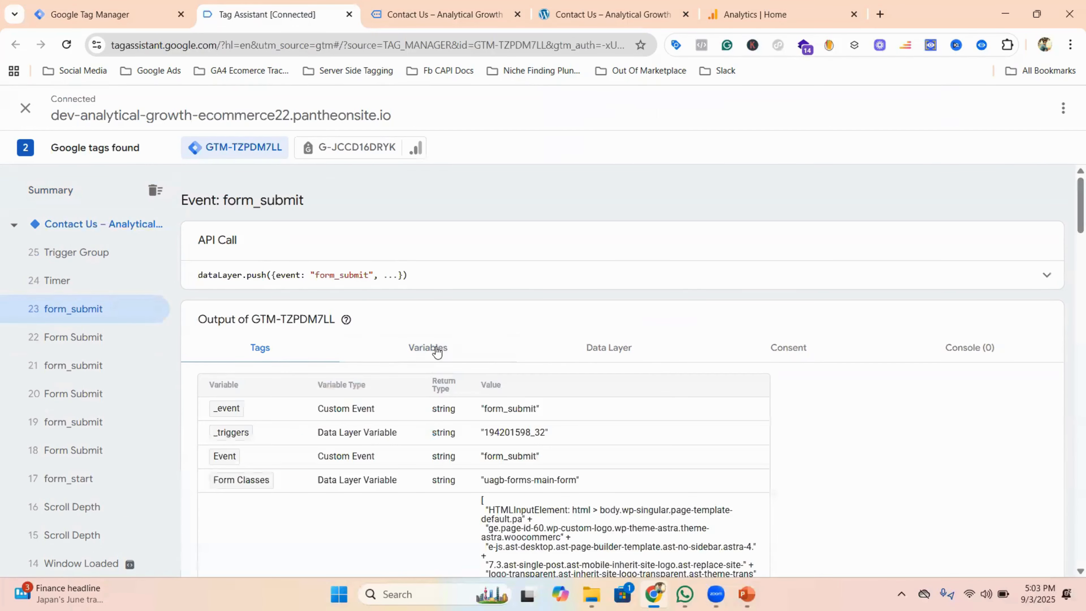
- Review the form_submit event's variable values, from Form Classes through Form Text, Form URL and the page variables
{"action": "scroll", "coordinate": [231, 343], "scroll_direction": "down", "scroll_amount": 2}
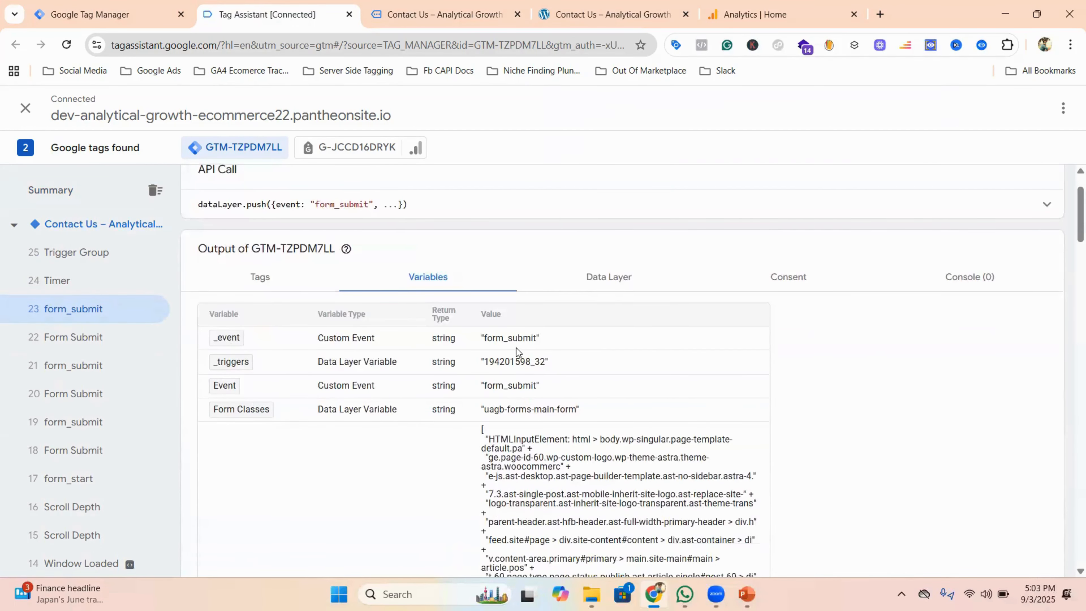
{"action": "scroll", "coordinate": [224, 277], "scroll_direction": "down", "scroll_amount": 2}
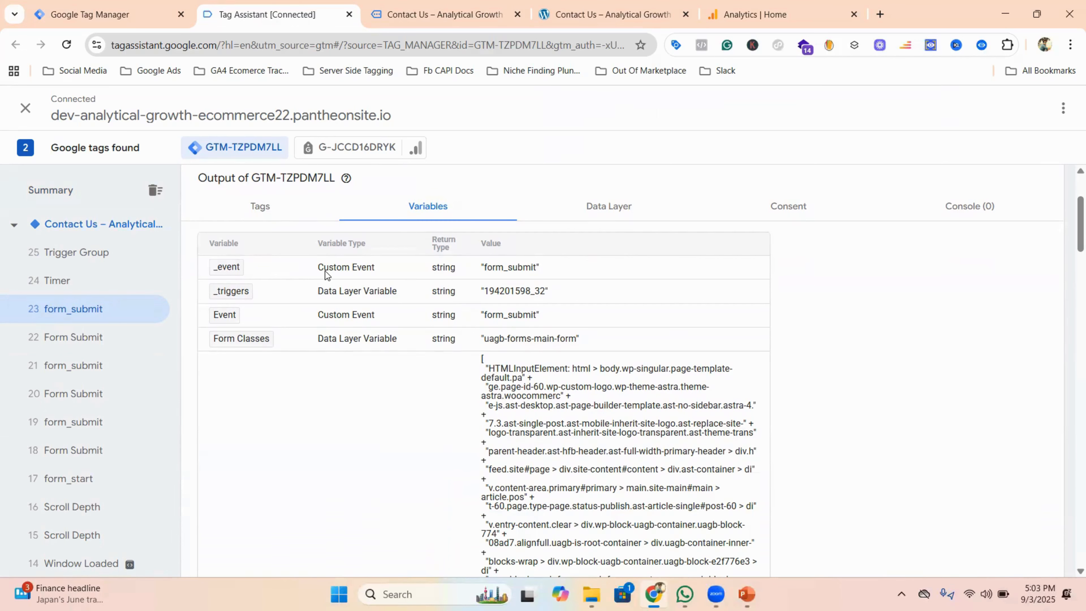
{"action": "scroll", "coordinate": [278, 323], "scroll_direction": "down", "scroll_amount": 2}
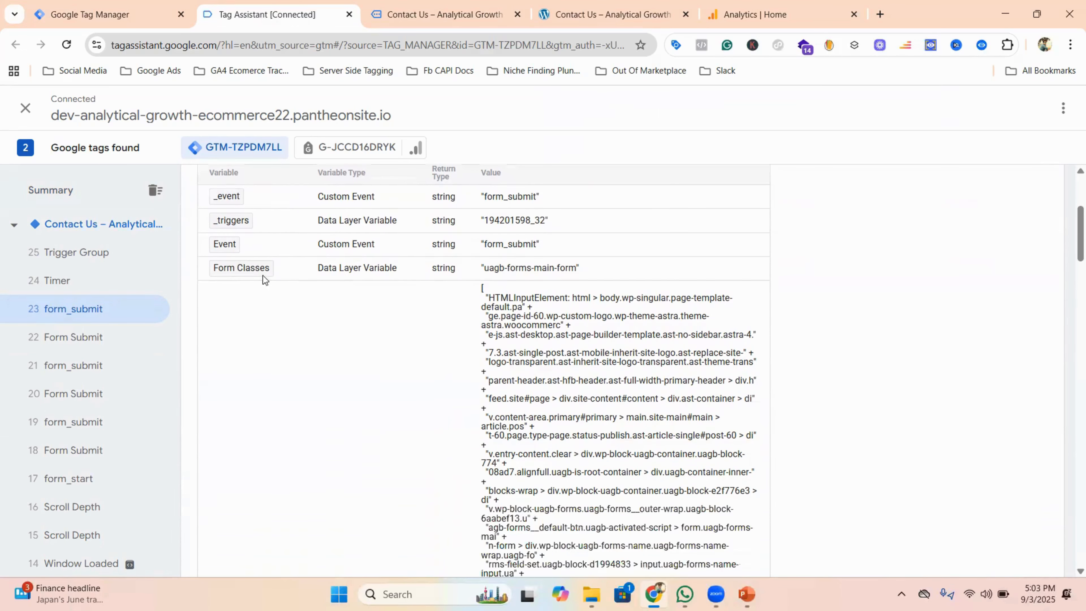
{"action": "scroll", "coordinate": [384, 277], "scroll_direction": "down", "scroll_amount": 20}
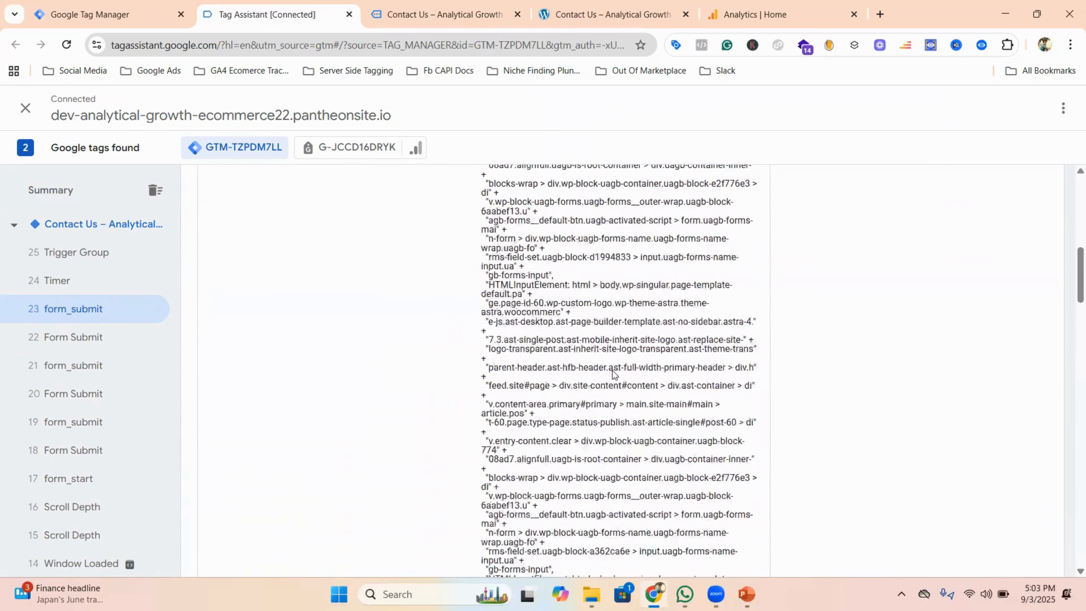
{"action": "scroll", "coordinate": [558, 347], "scroll_direction": "down", "scroll_amount": 20}
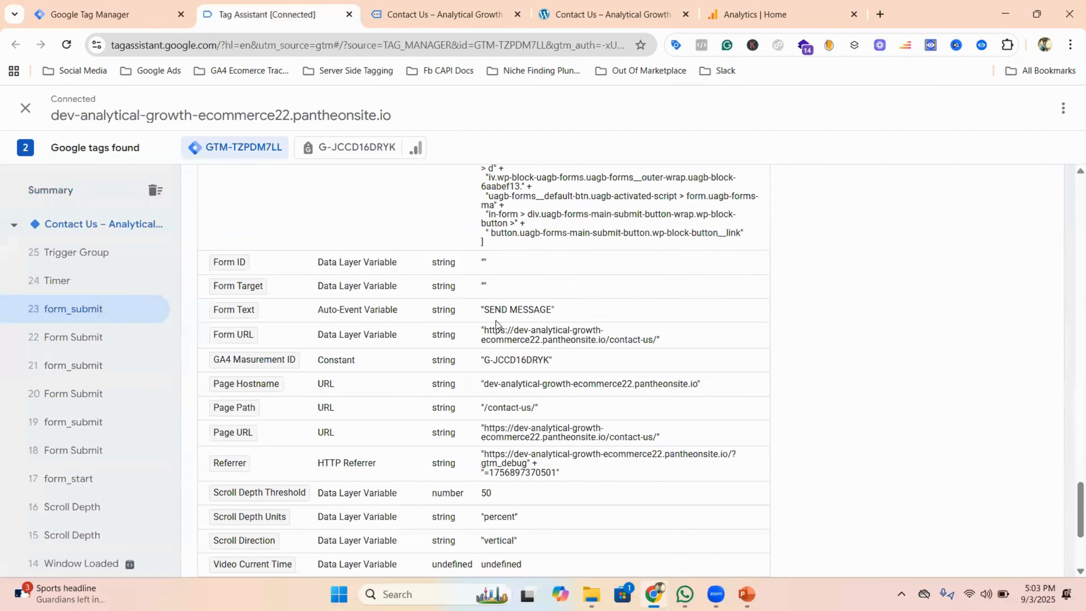
{"action": "scroll", "coordinate": [513, 346], "scroll_direction": "up", "scroll_amount": 20}
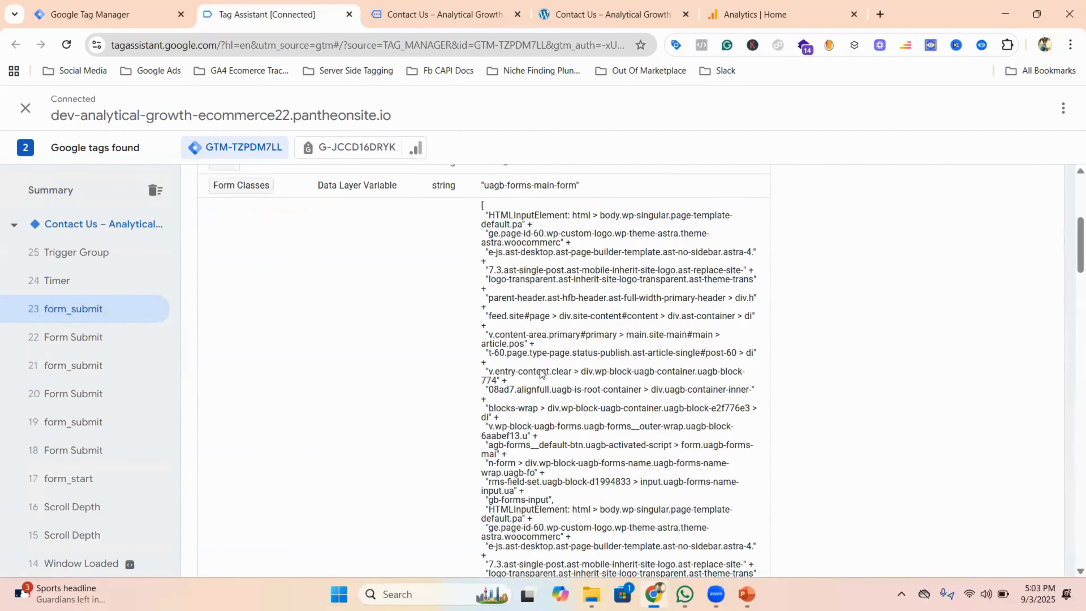
{"action": "scroll", "coordinate": [542, 373], "scroll_direction": "up", "scroll_amount": 7}
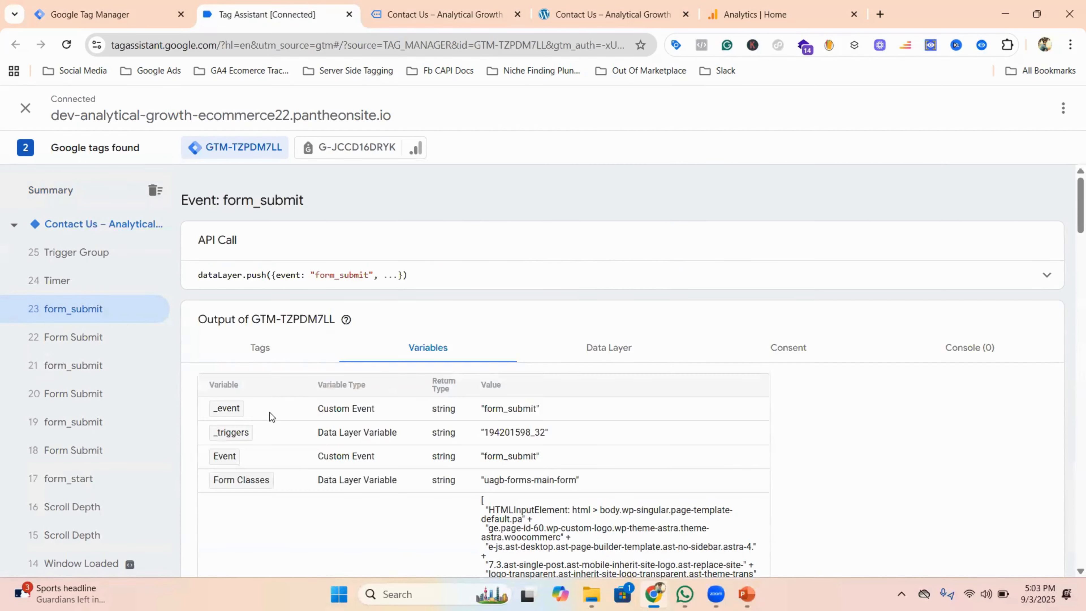
- Copy the _event value form_submit from Tag Assistant and switch to the trigger list in Google Tag Manager
{"action": "right_click", "coordinate": [506, 407]}
{"action": "left_click", "coordinate": [553, 231]}
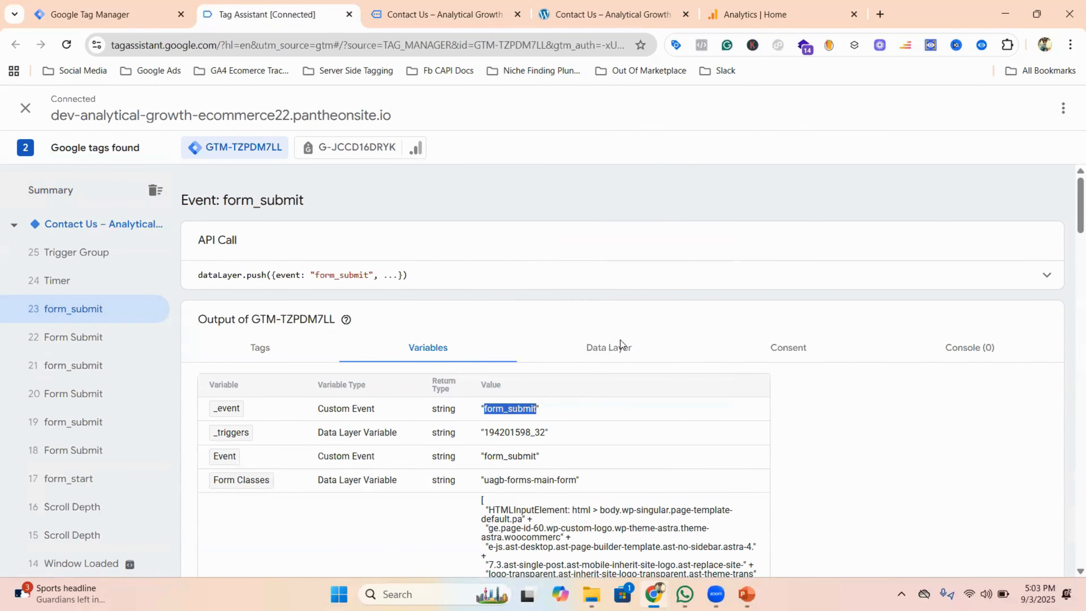
{"action": "left_click", "coordinate": [141, 14]}
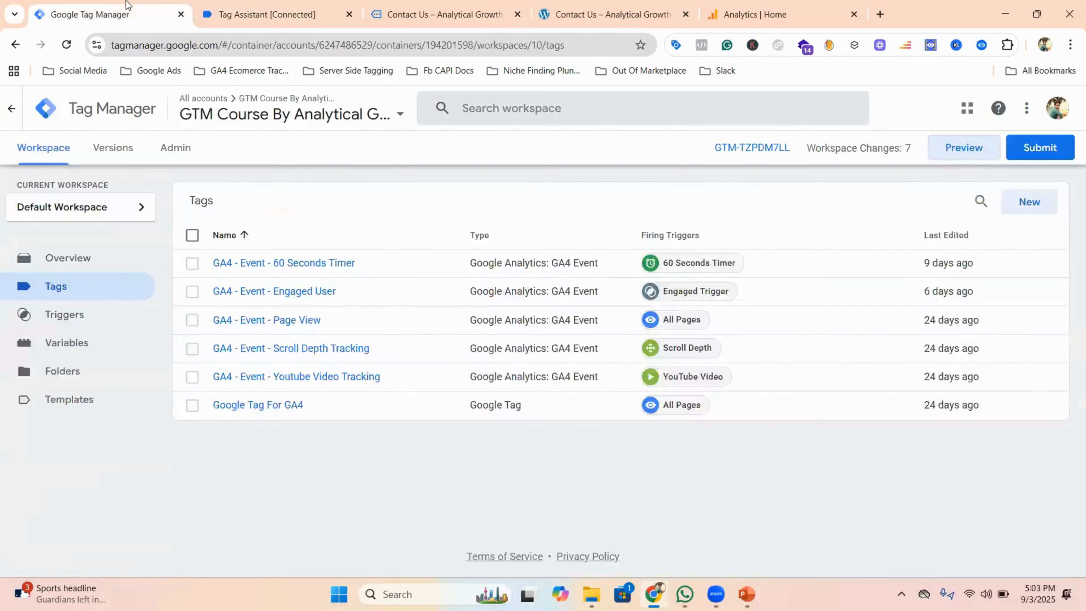
{"action": "left_click", "coordinate": [72, 319]}
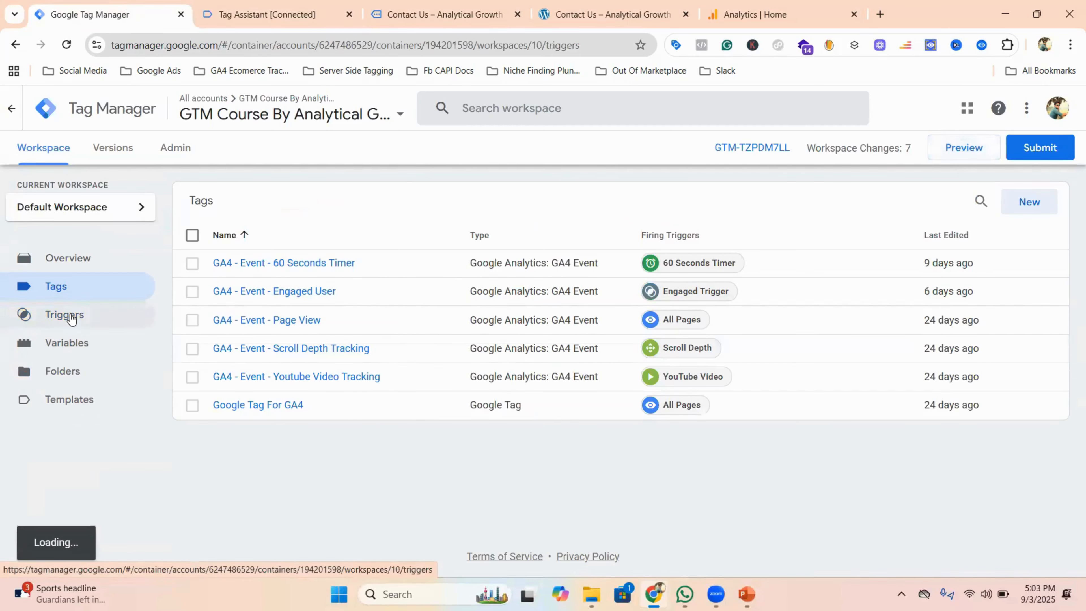
{"action": "left_click", "coordinate": [304, 16]}
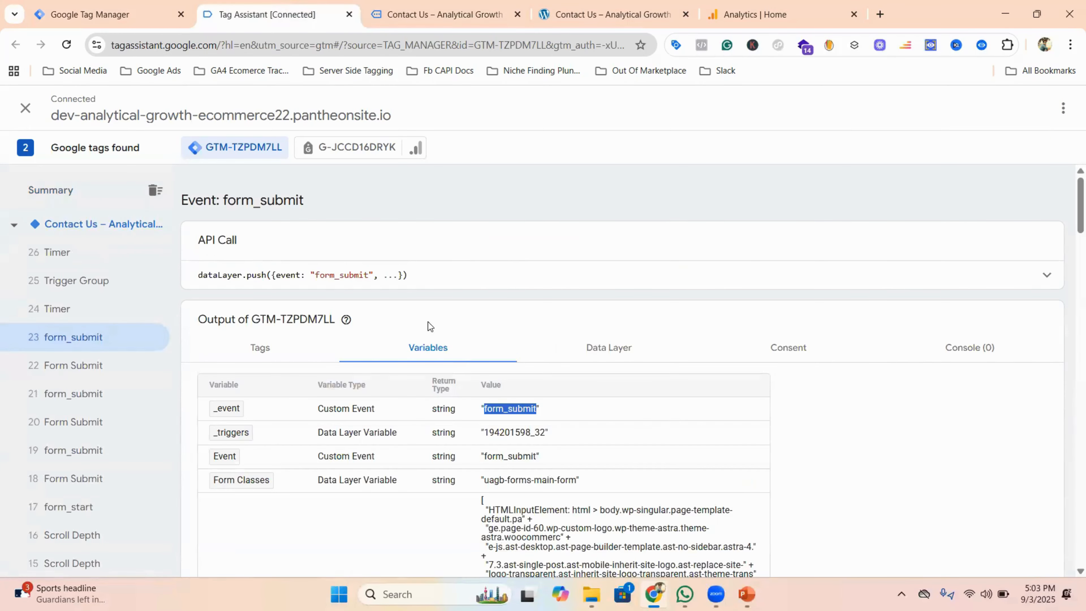
{"action": "scroll", "coordinate": [428, 322], "scroll_direction": "down", "scroll_amount": 2}
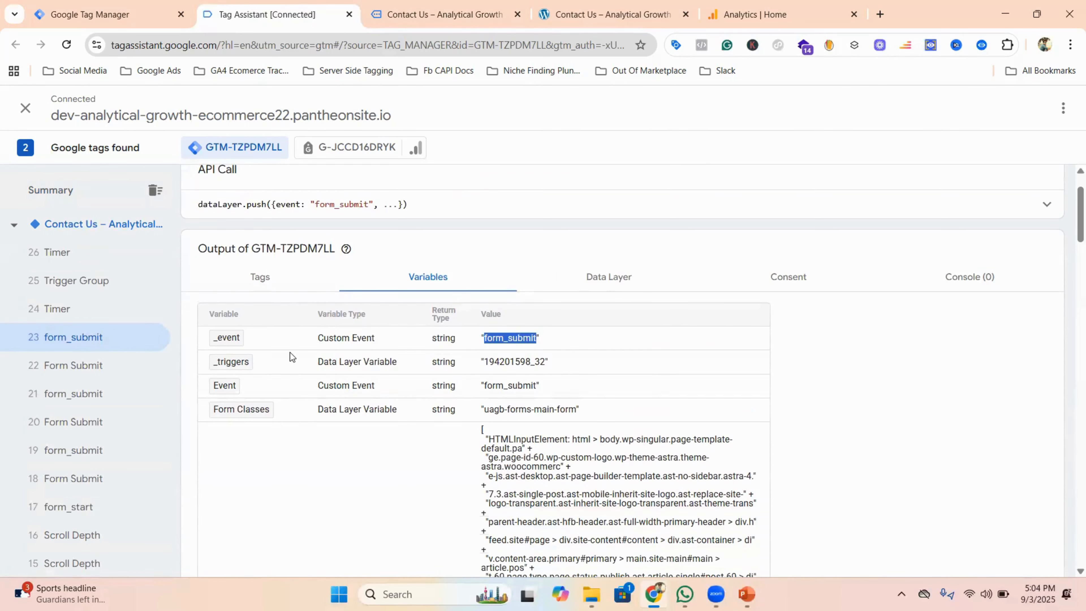
{"action": "left_click", "coordinate": [123, 4]}
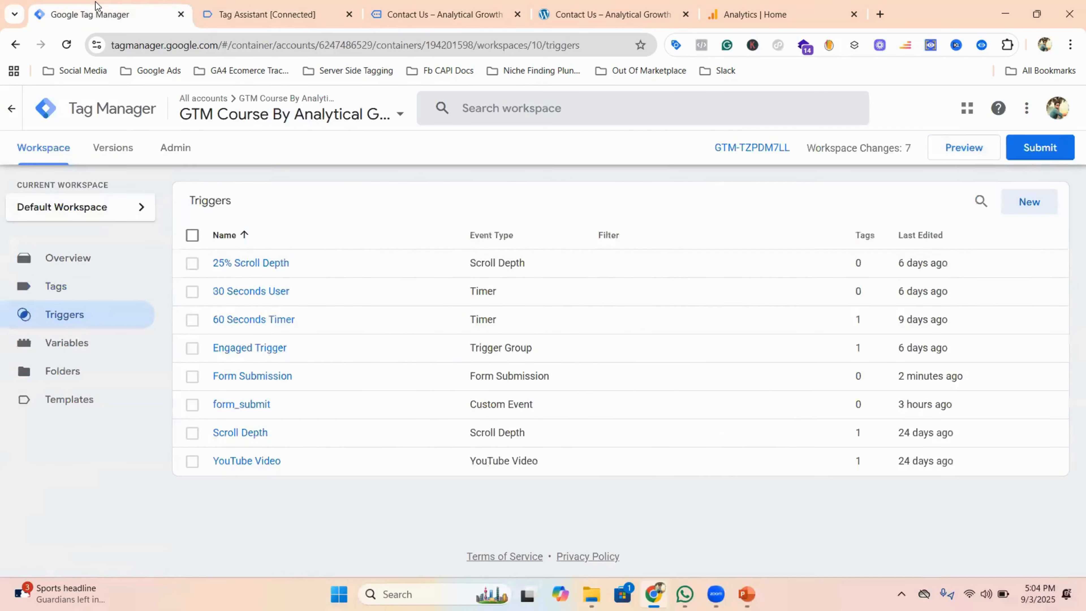
- Create a new trigger and name it "form_submit trigger"
{"action": "left_click", "coordinate": [1033, 204]}
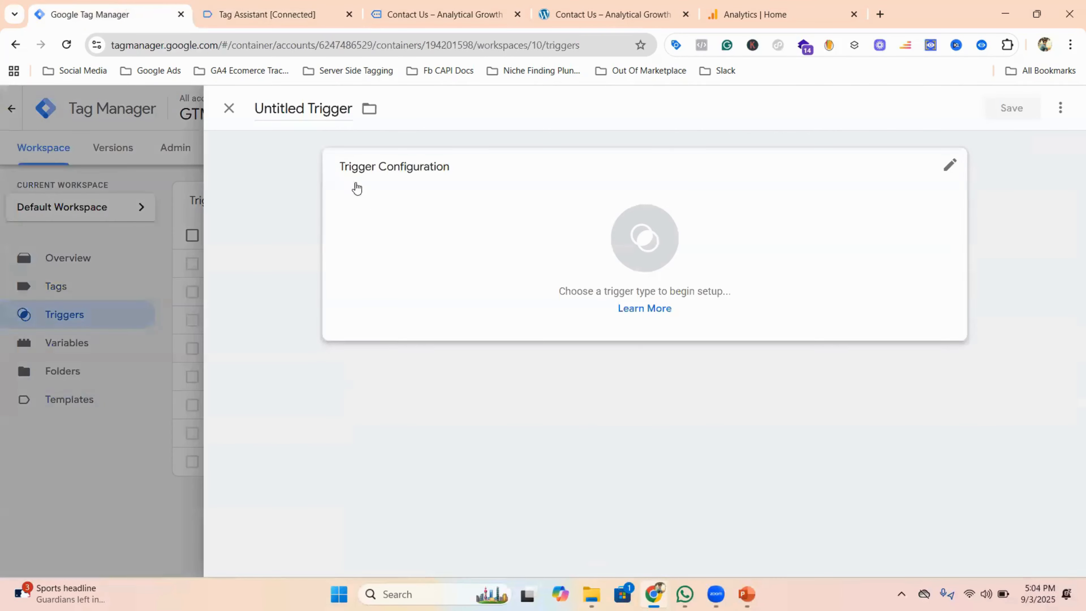
{"action": "left_click", "coordinate": [311, 110]}
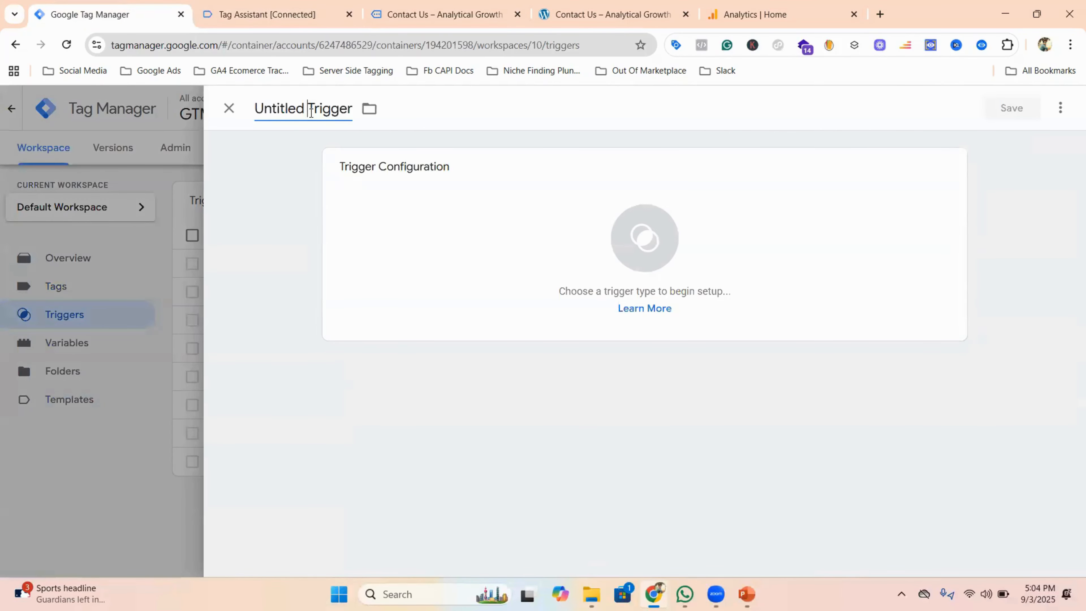
{"action": "triple_click", "coordinate": [311, 110]}
{"action": "key", "text": "ctrl+v"}
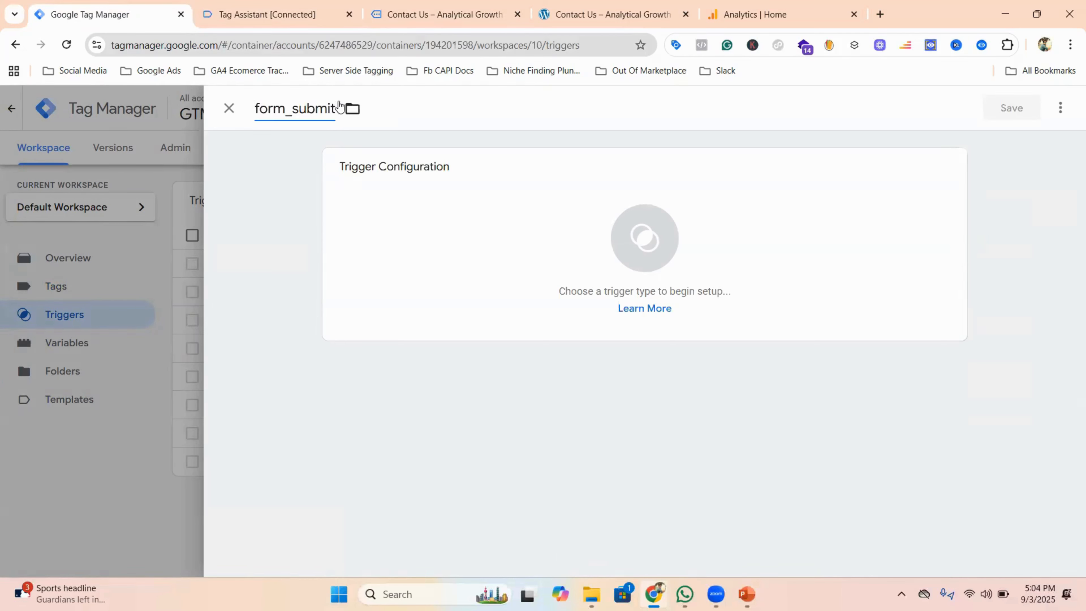
{"action": "type", "text": "trig"}
{"action": "type", "text": "ger"}
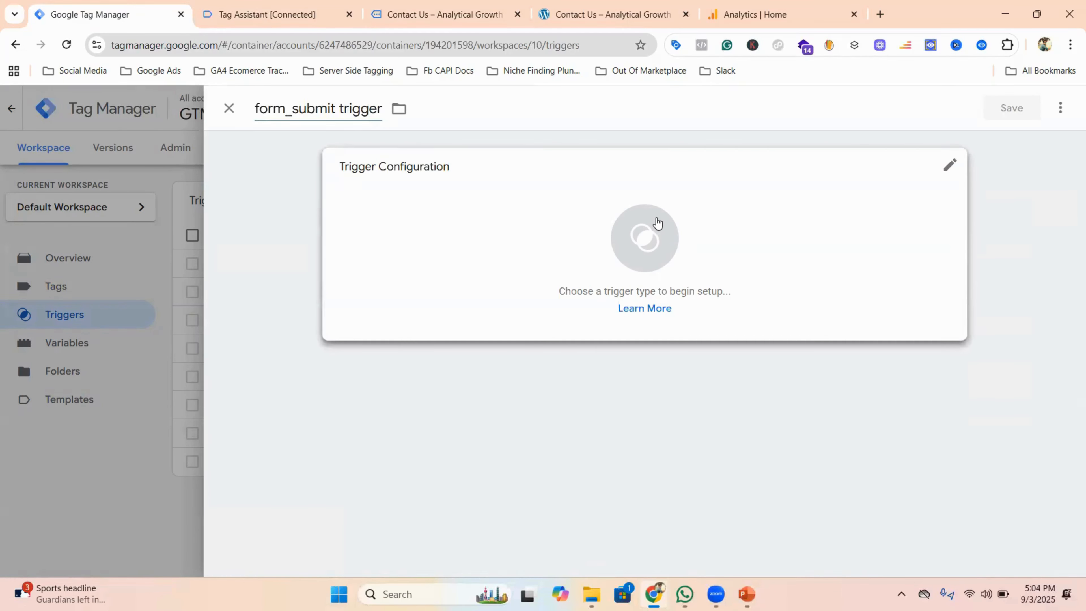
- Configure the trigger as a Custom Event with the event name form_submit, firing on all custom events, and save it
{"action": "left_click", "coordinate": [650, 231]}
{"action": "scroll", "coordinate": [776, 293], "scroll_direction": "down", "scroll_amount": 3}
{"action": "scroll", "coordinate": [781, 298], "scroll_direction": "down", "scroll_amount": 5}
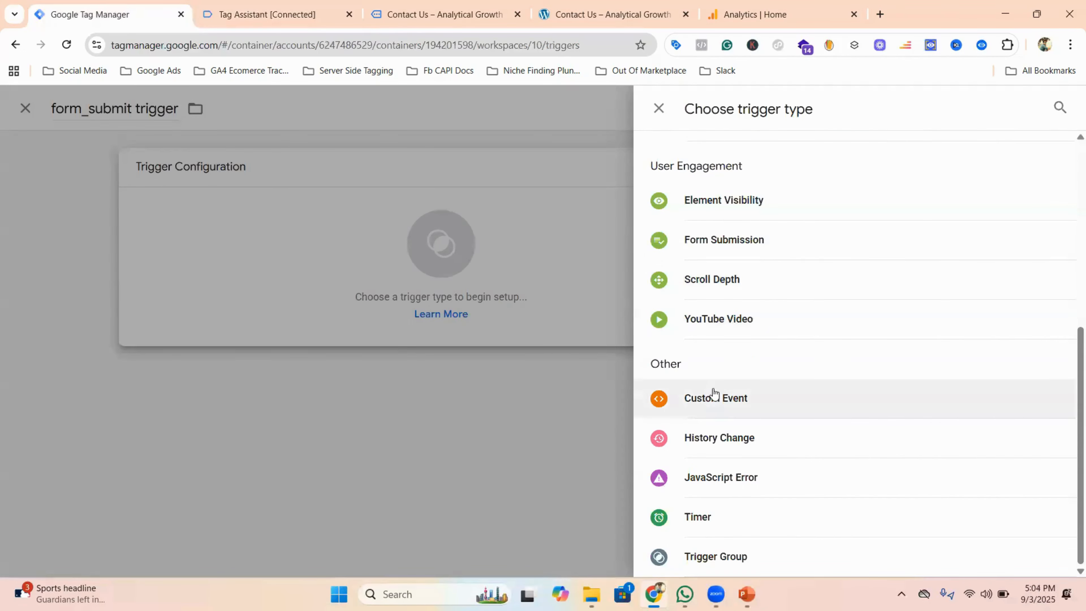
{"action": "left_click", "coordinate": [710, 396]}
{"action": "left_click", "coordinate": [383, 304]}
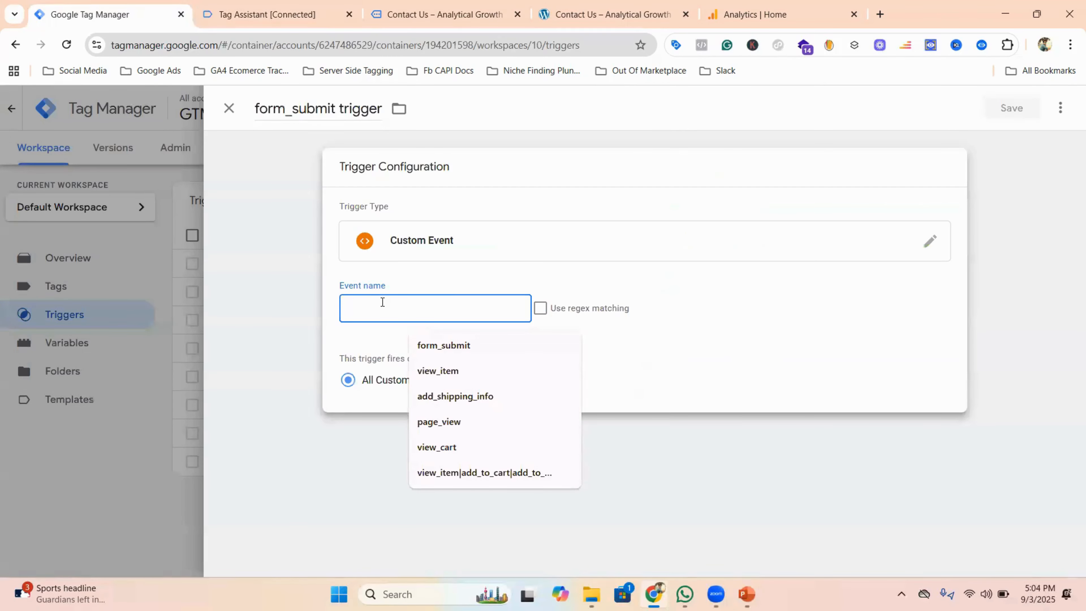
{"action": "type", "text": "form_submit"}
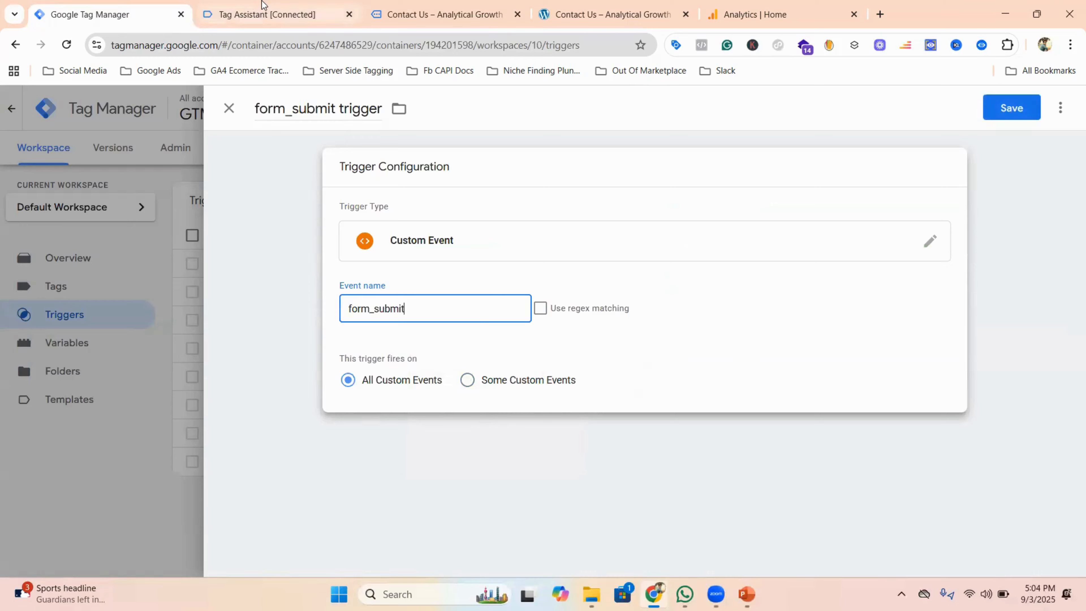
{"action": "left_click", "coordinate": [264, 9]}
{"action": "left_click", "coordinate": [127, 9]}
{"action": "key", "text": "ctrl+s"}
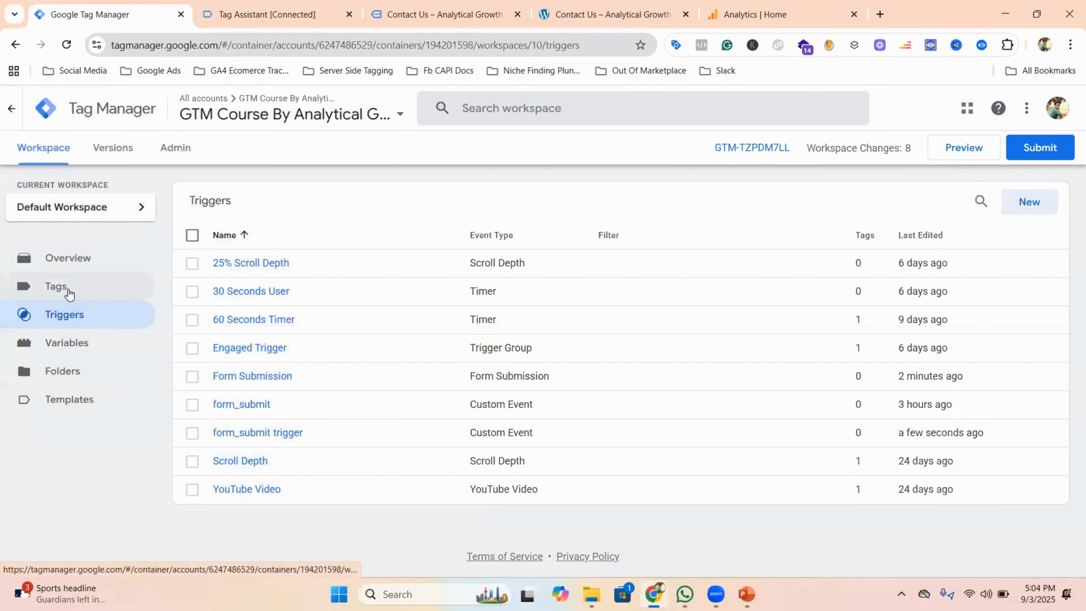
- Create a new tag and name it "GA4 - Event - Form Submit"
{"action": "left_click", "coordinate": [68, 293]}
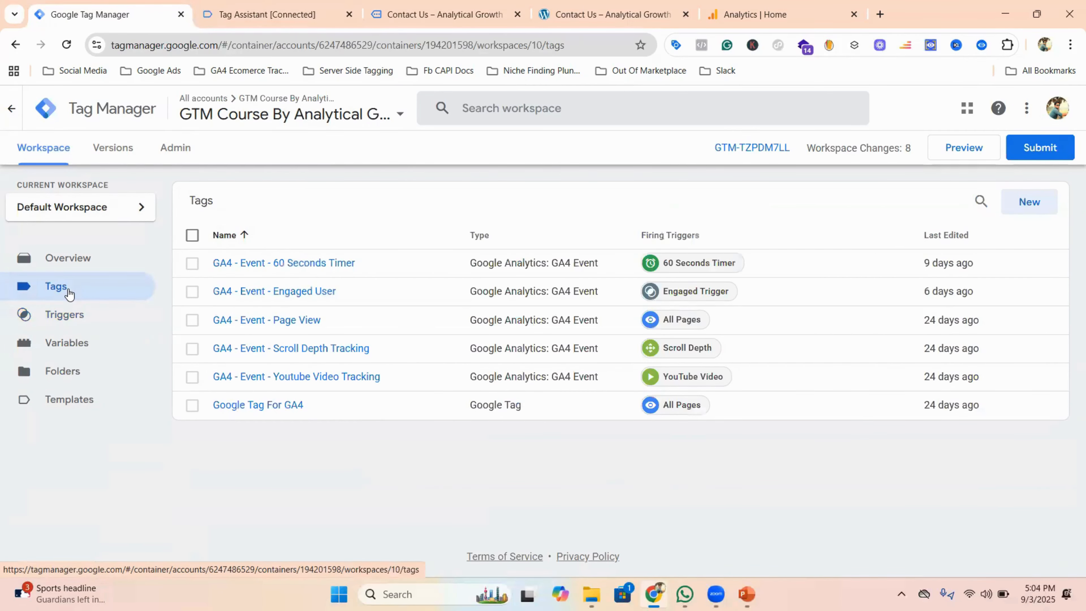
{"action": "left_click", "coordinate": [1021, 216]}
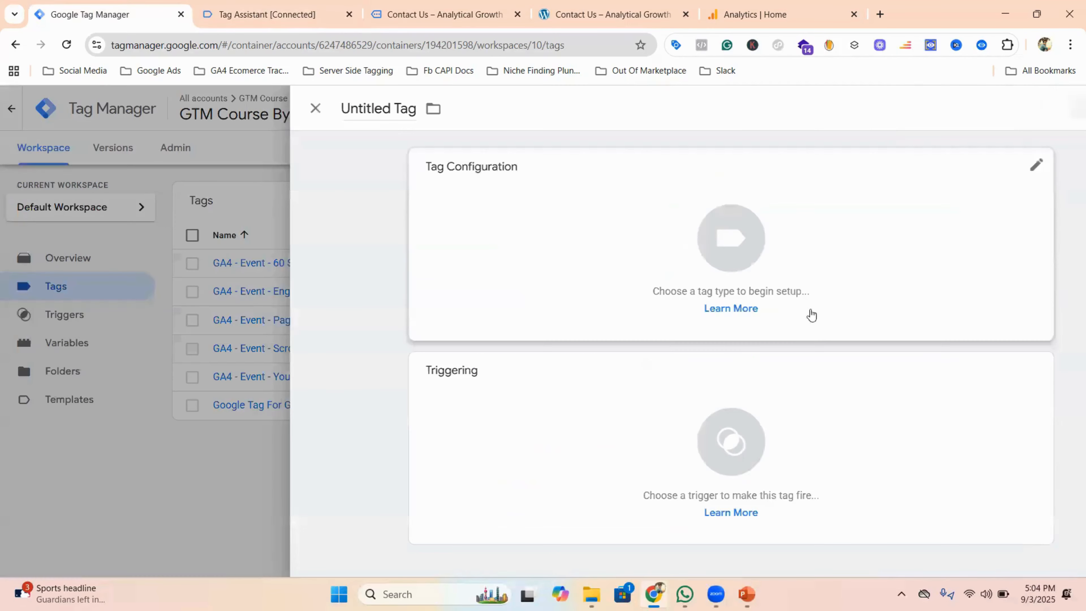
{"action": "left_click", "coordinate": [297, 110]}
{"action": "triple_click", "coordinate": [298, 109]}
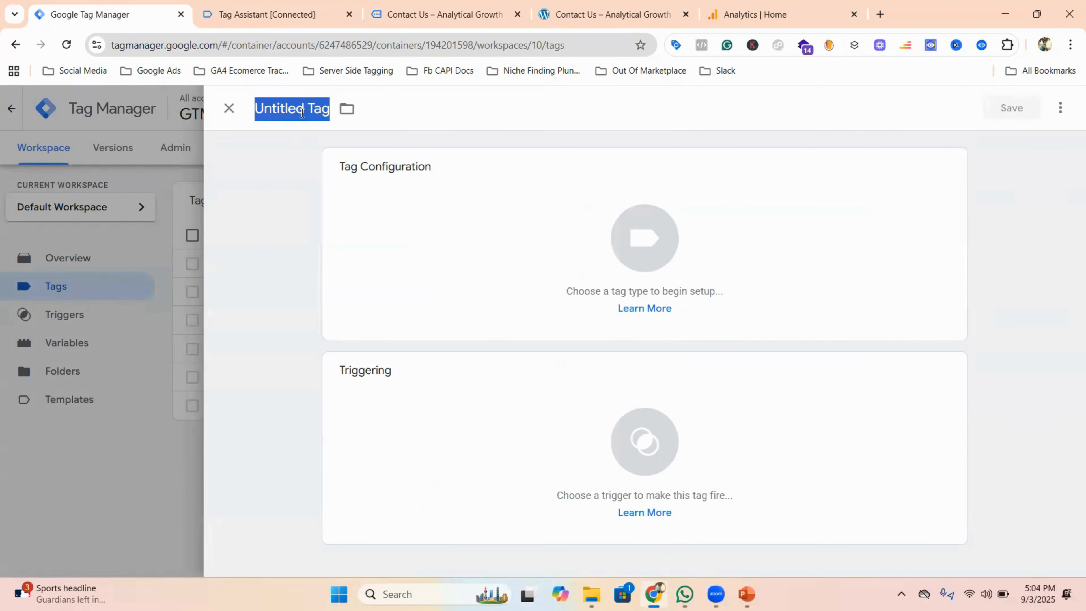
{"action": "key", "text": "BackSpace"}
{"action": "type", "text": "GA4"}
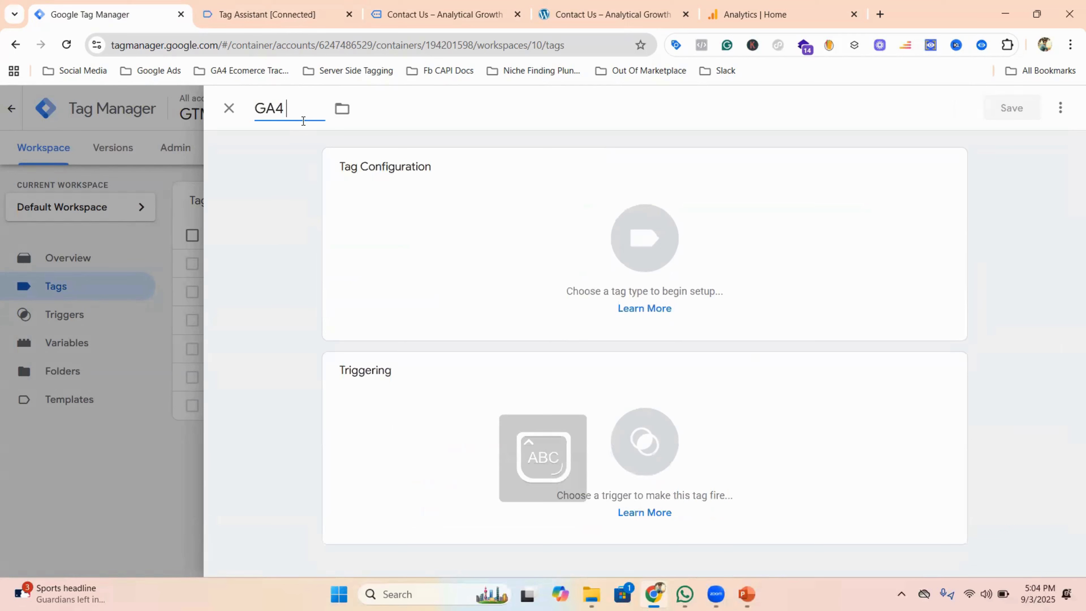
{"action": "type", "text": " - "}
{"action": "type", "text": "e"}
{"action": "type", "text": "E"}
{"action": "type", "text": "vent - F"}
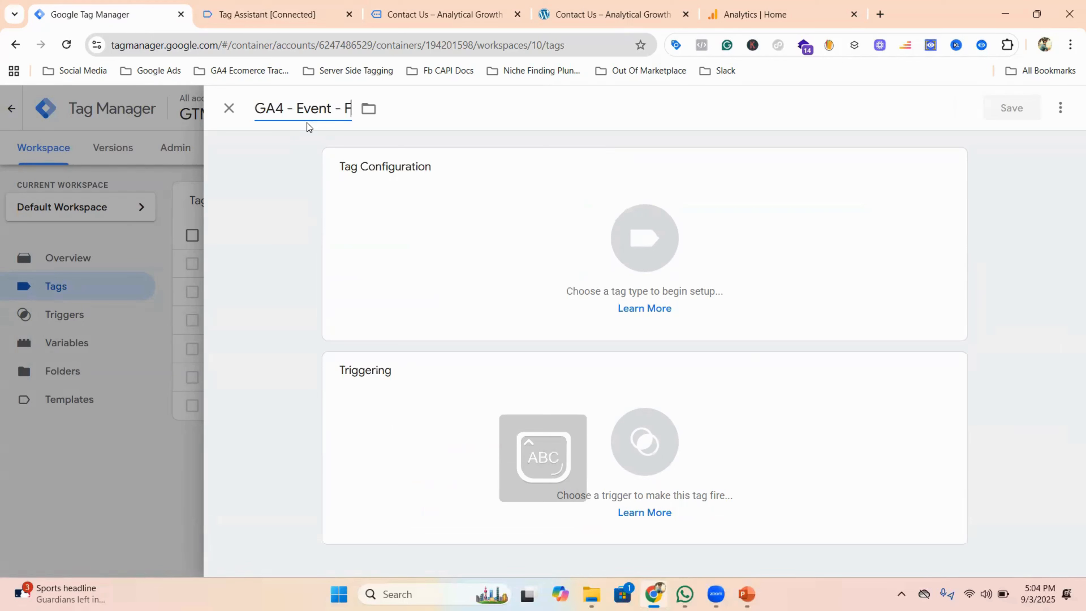
{"action": "type", "text": "orm Su"}
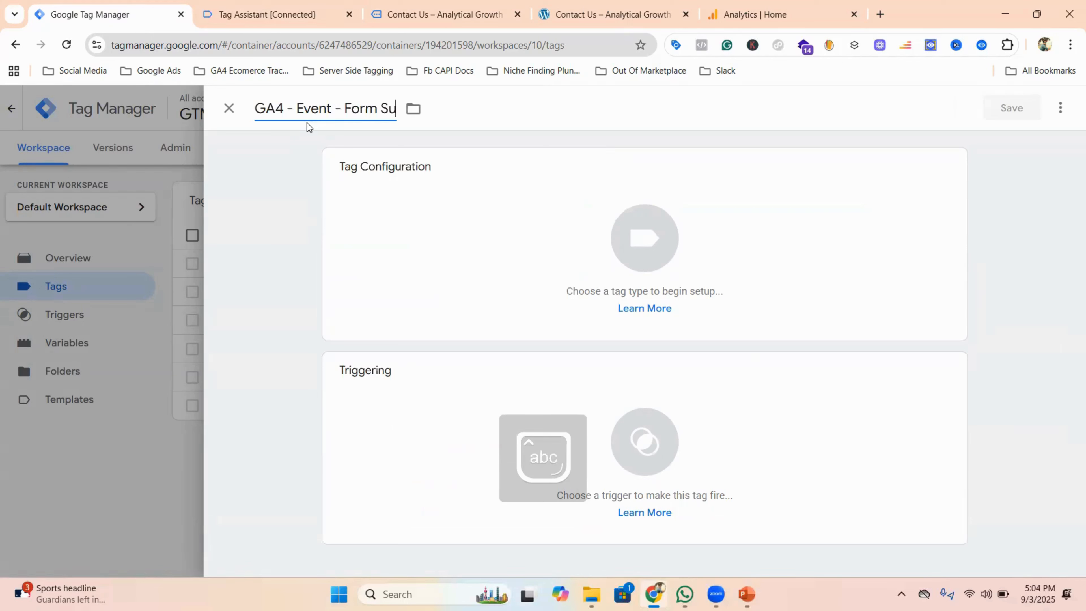
{"action": "type", "text": "bmit"}
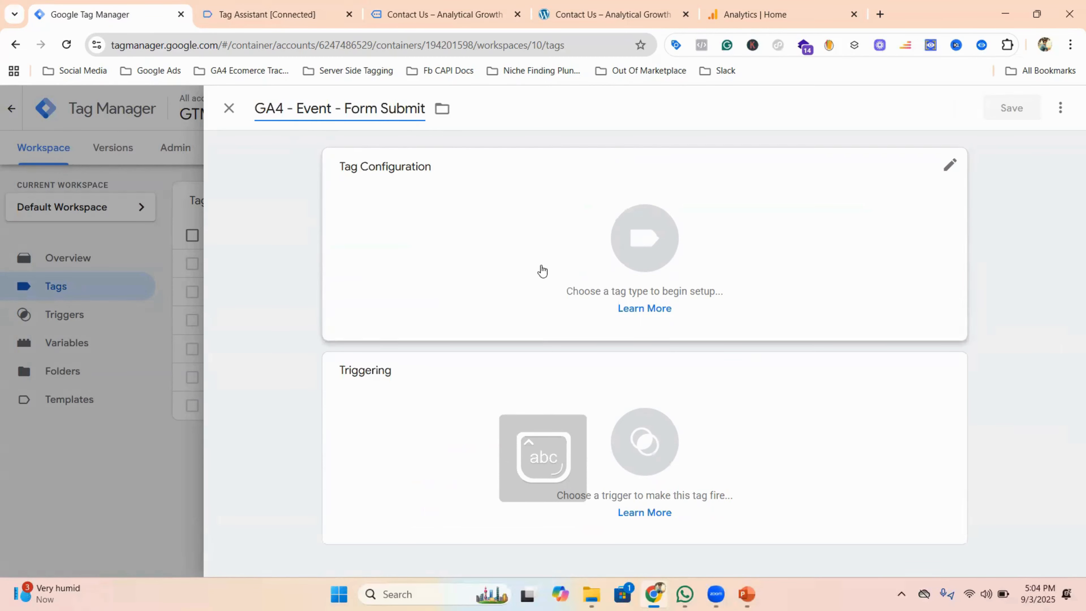
- Configure the tag as Google Analytics: GA4 Event with the {{GA4 Masurement ID}} variable as measurement ID and form_submit as event name
{"action": "left_click", "coordinate": [669, 245]}
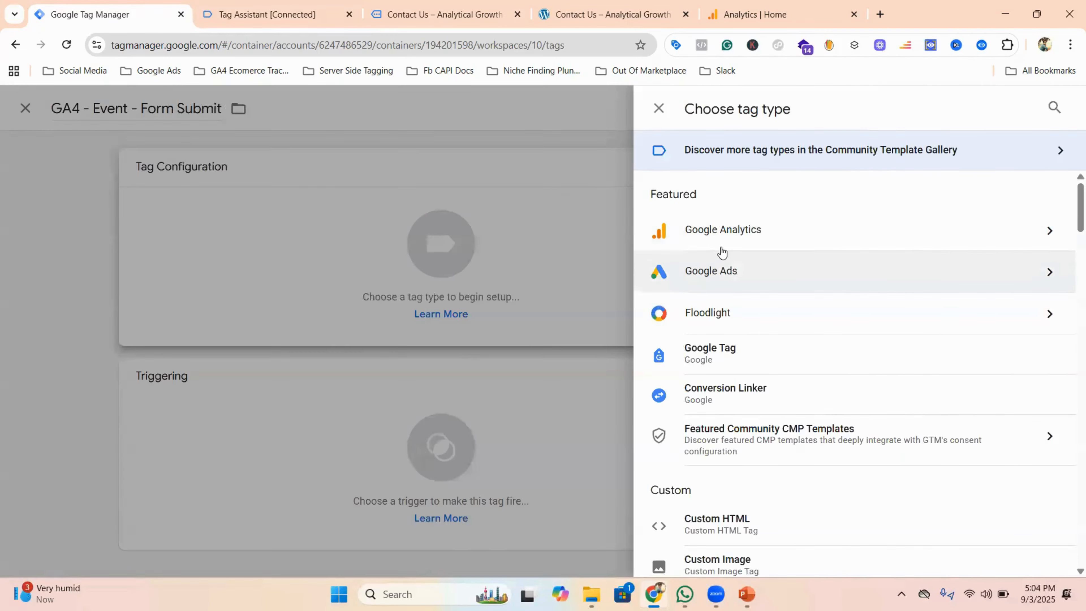
{"action": "left_click", "coordinate": [722, 247]}
{"action": "left_click", "coordinate": [751, 252]}
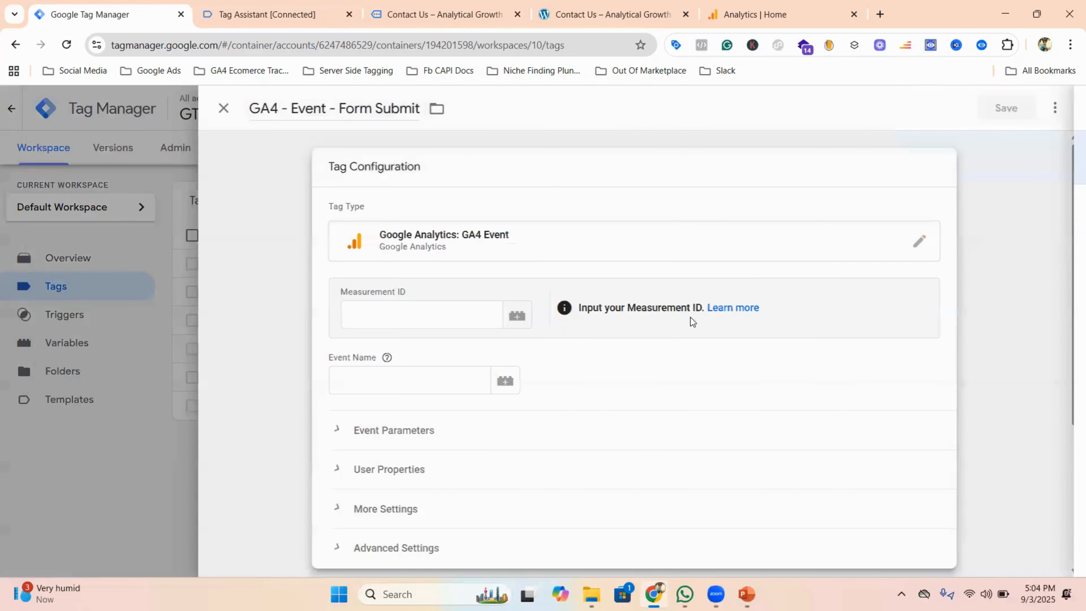
{"action": "left_click", "coordinate": [523, 316]}
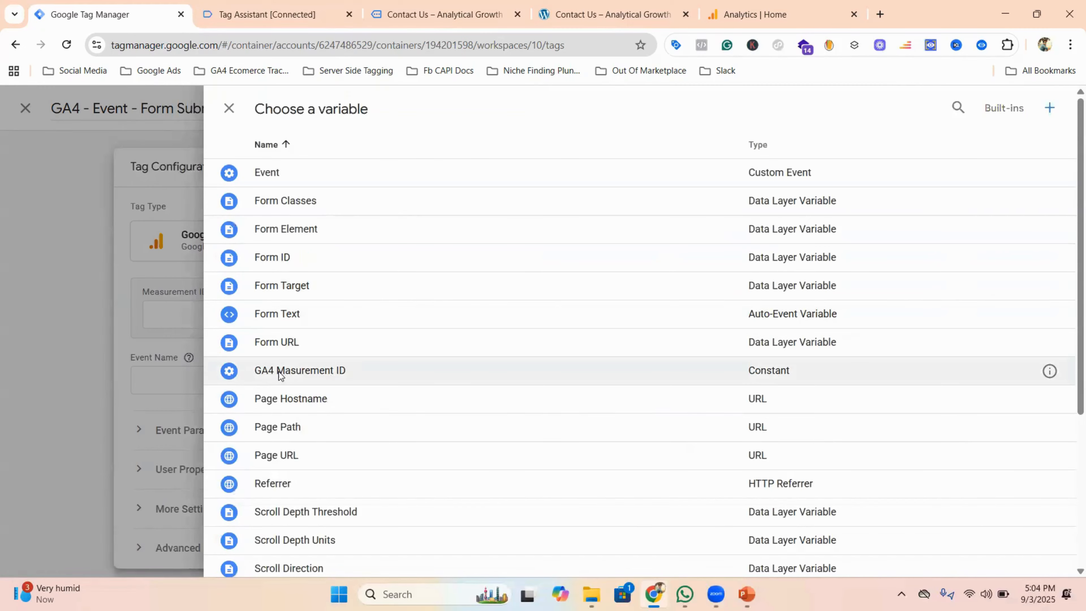
{"action": "left_click", "coordinate": [288, 374]}
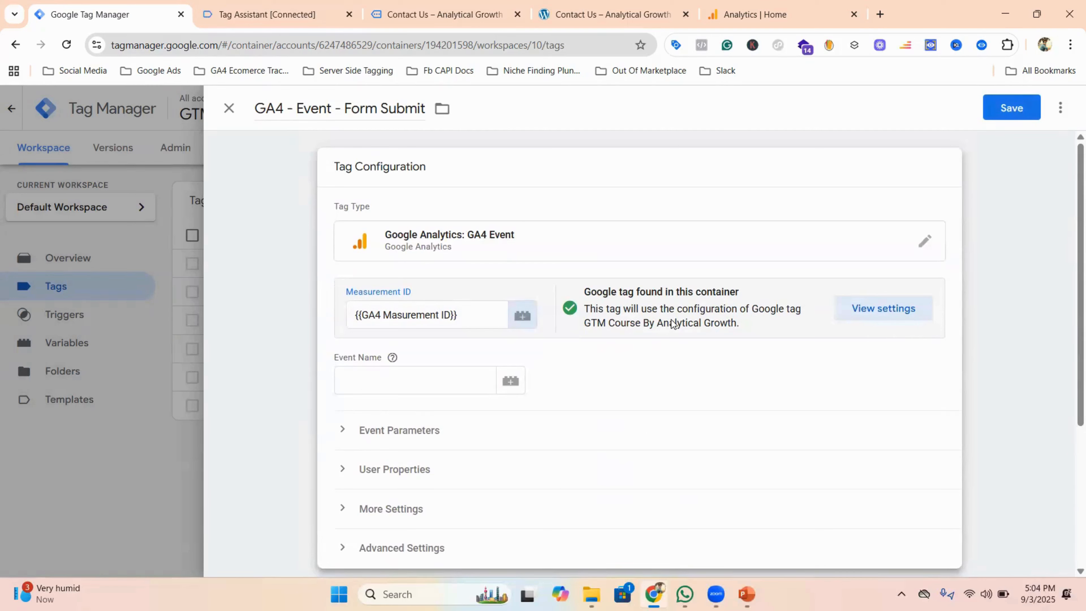
{"action": "left_click", "coordinate": [395, 379]}
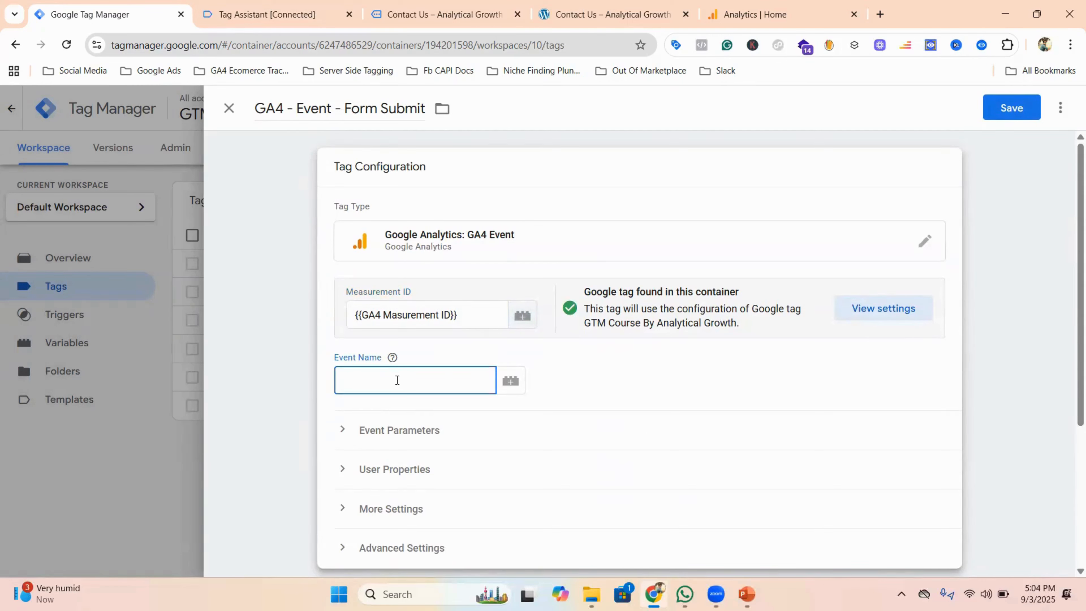
{"action": "type", "text": "form_submit"}
- Assign the "form_submit trigger" custom event trigger to the GA4 - Event - Form Submit tag and save it
{"action": "scroll", "coordinate": [470, 397], "scroll_direction": "down", "scroll_amount": 3}
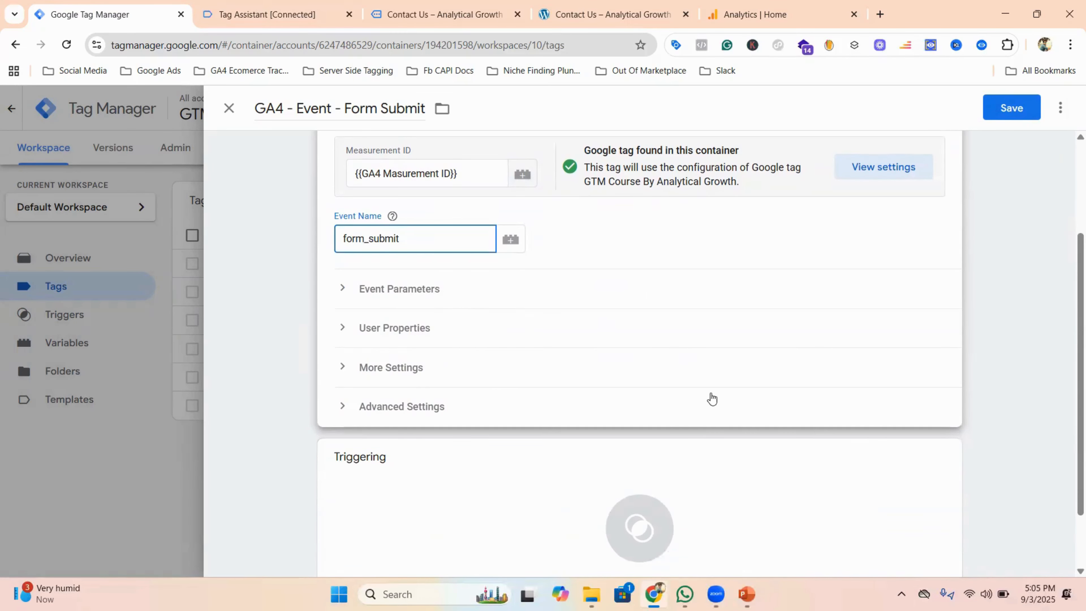
{"action": "scroll", "coordinate": [712, 399], "scroll_direction": "down", "scroll_amount": 2}
{"action": "left_click", "coordinate": [642, 460]}
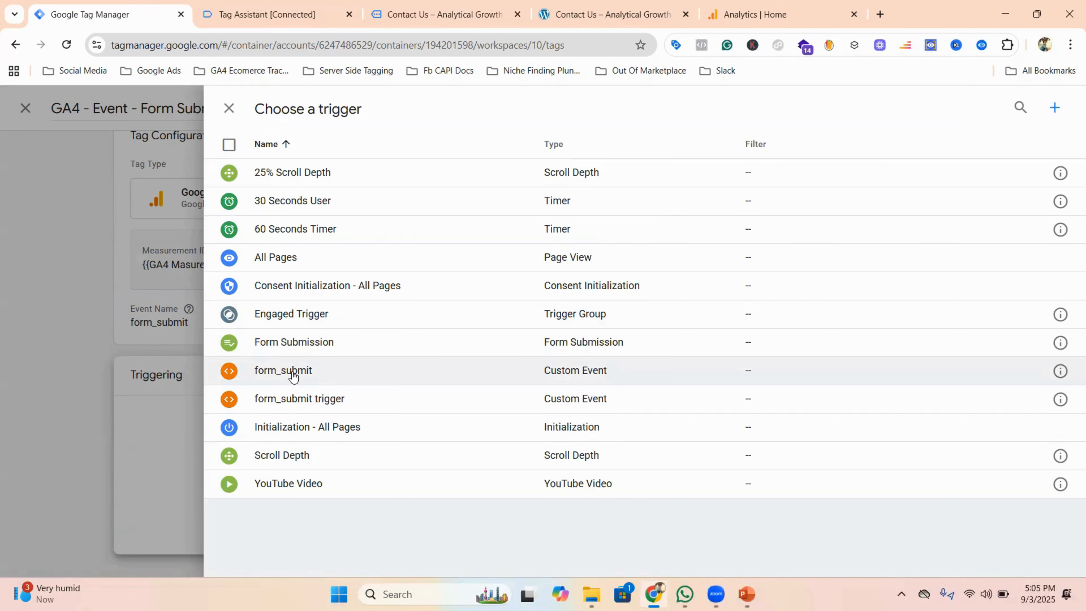
{"action": "left_click", "coordinate": [296, 400]}
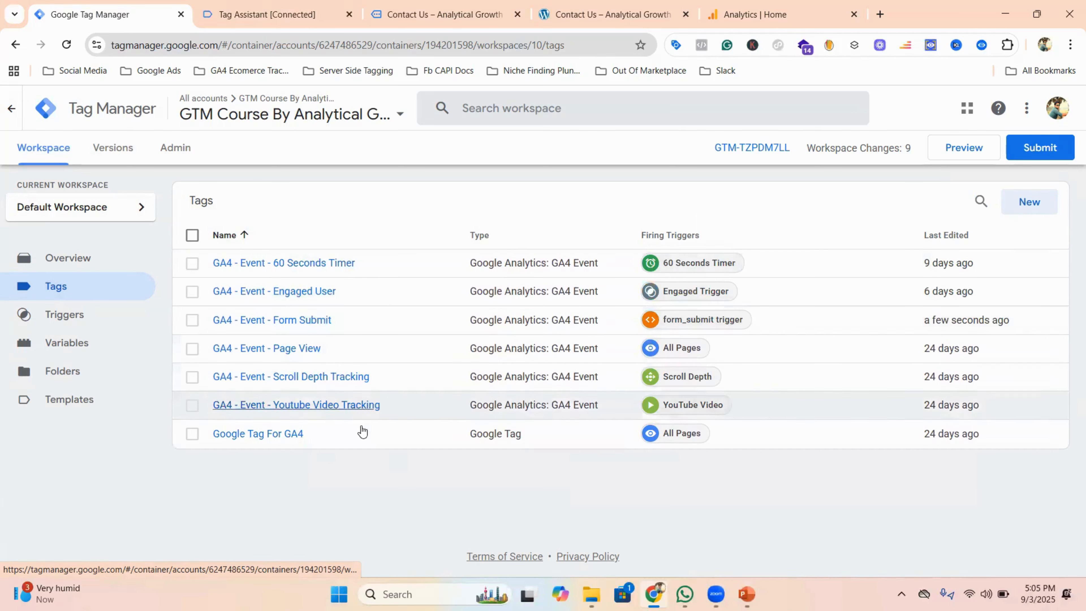
{"action": "mouse_move", "coordinate": [941, 265]}
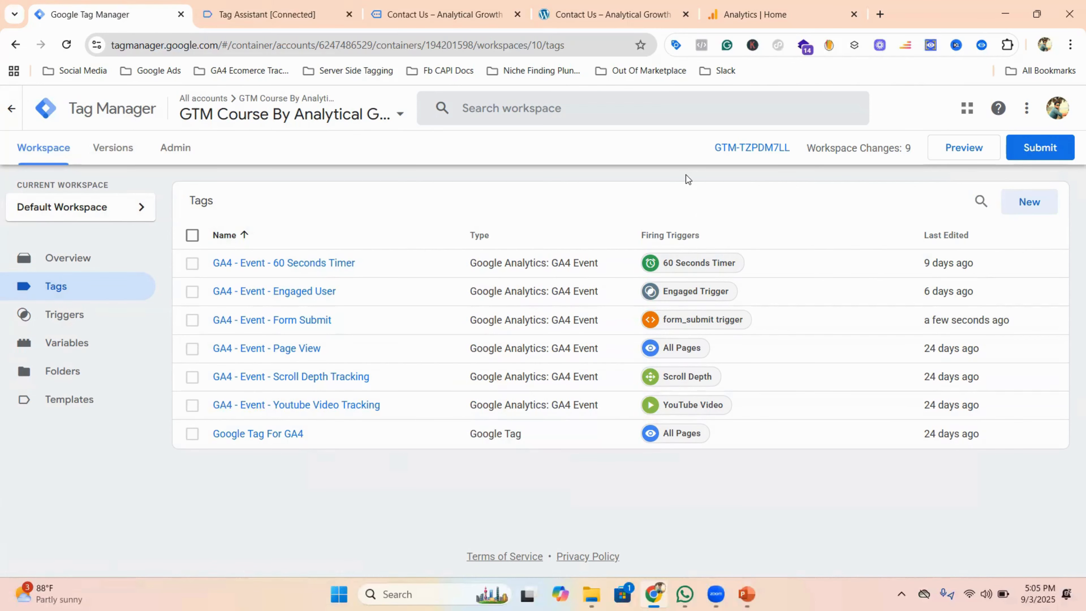
- Switch to Google Analytics and open DebugView in the property's admin settings
{"action": "left_click", "coordinate": [767, 5]}
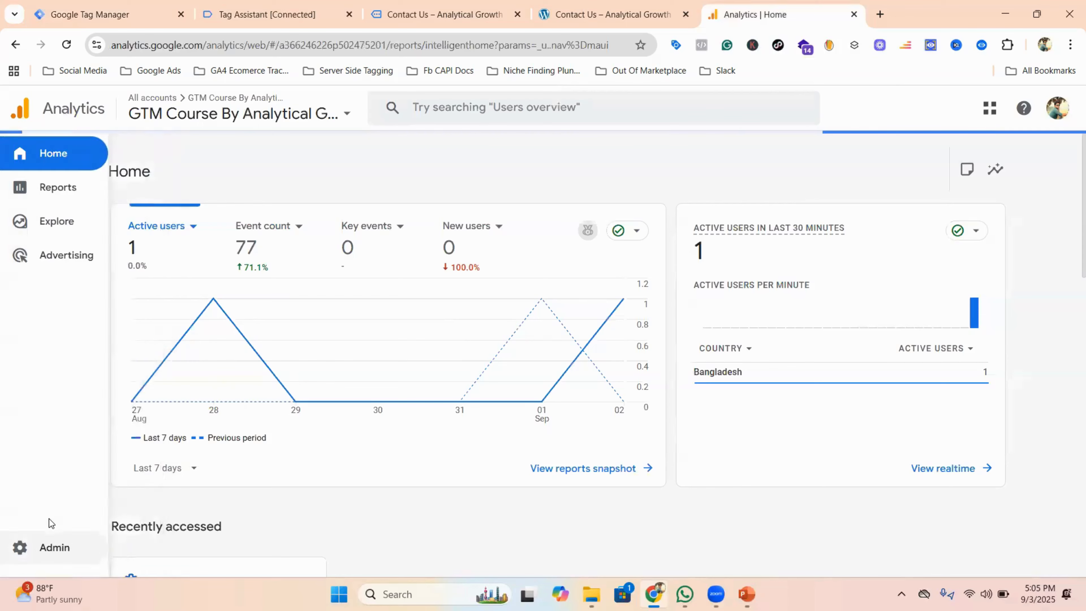
{"action": "left_click", "coordinate": [50, 548]}
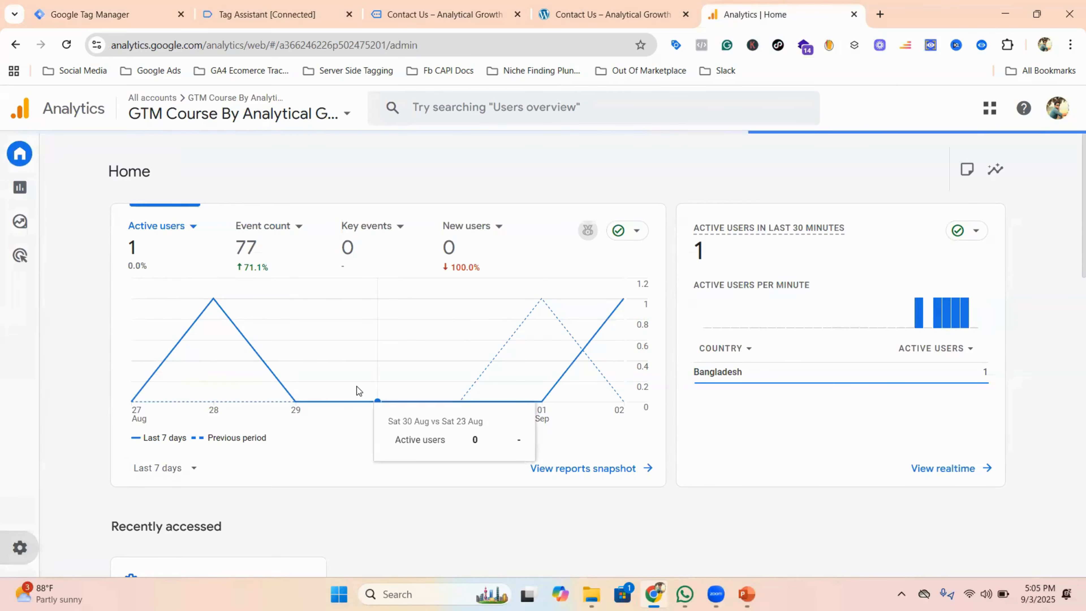
{"action": "scroll", "coordinate": [417, 372], "scroll_direction": "down", "scroll_amount": 8}
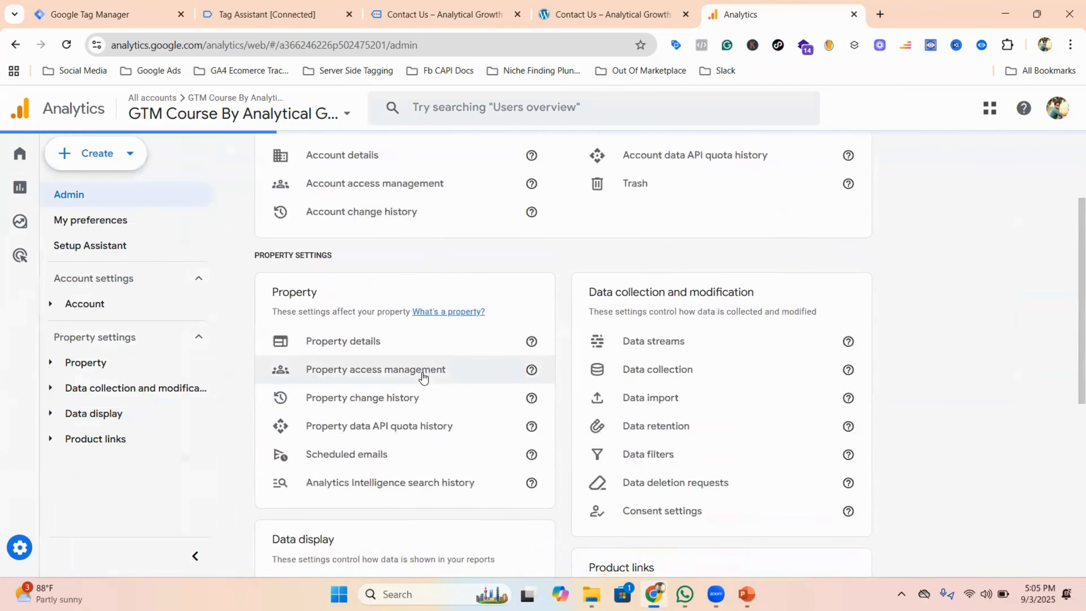
{"action": "scroll", "coordinate": [428, 381], "scroll_direction": "down", "scroll_amount": 4}
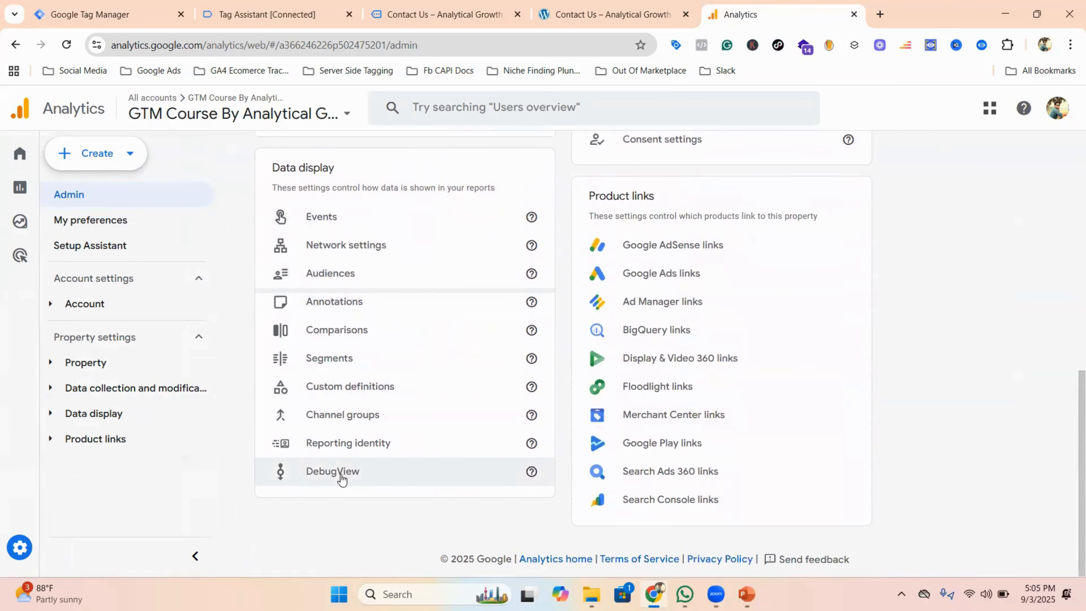
{"action": "left_click", "coordinate": [387, 469]}
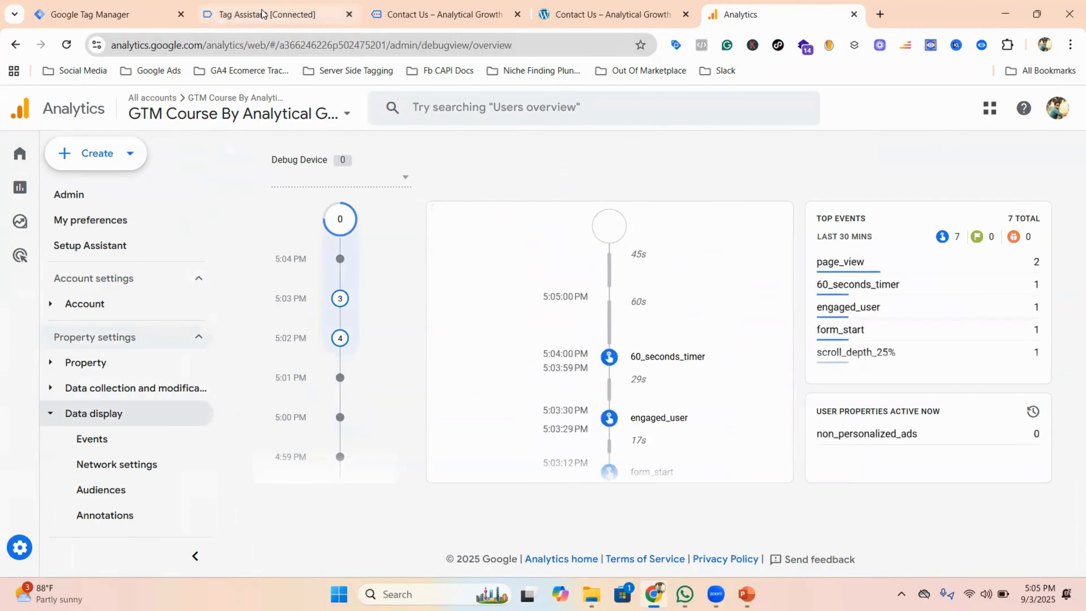
- Close the old Tag Assistant session and its connected Contact Us page, and return to Google Tag Manager
{"action": "left_click", "coordinate": [306, 17]}
{"action": "left_click", "coordinate": [352, 19]}
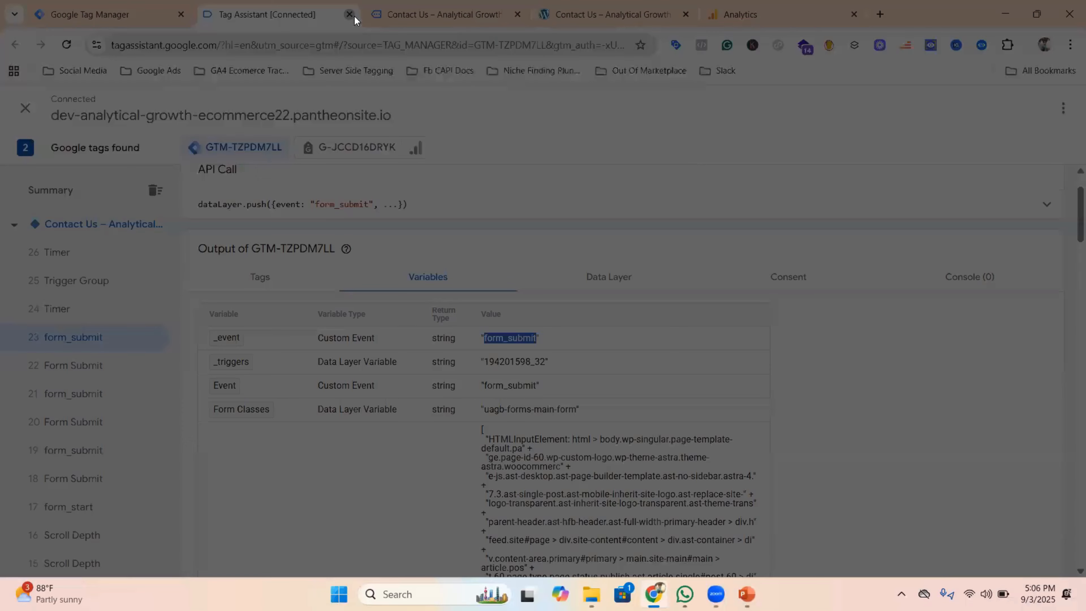
{"action": "key", "text": "Return"}
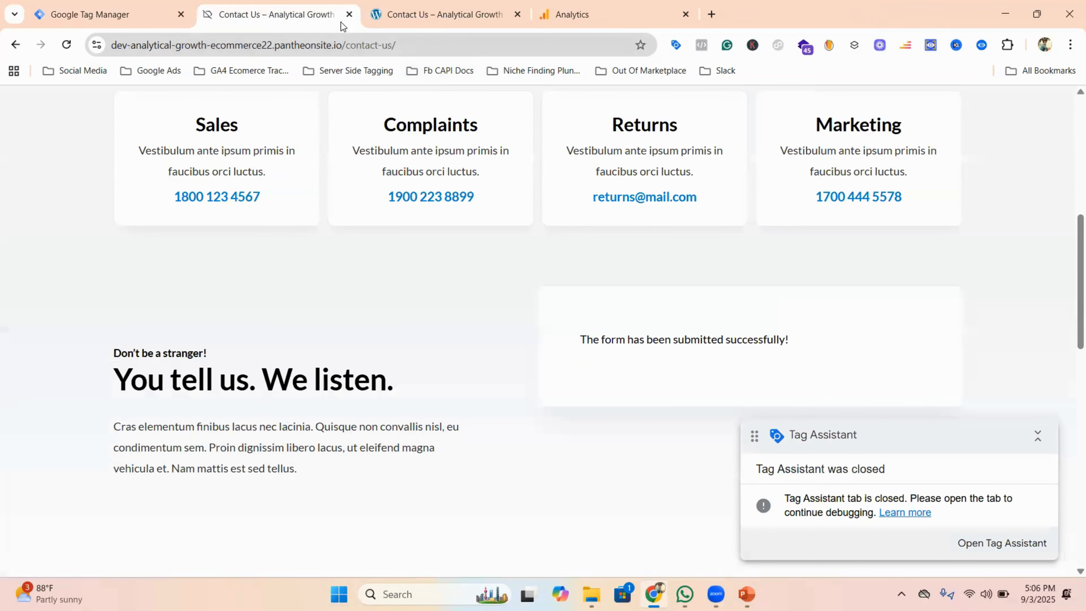
{"action": "left_click", "coordinate": [349, 17]}
{"action": "left_click", "coordinate": [126, 21]}
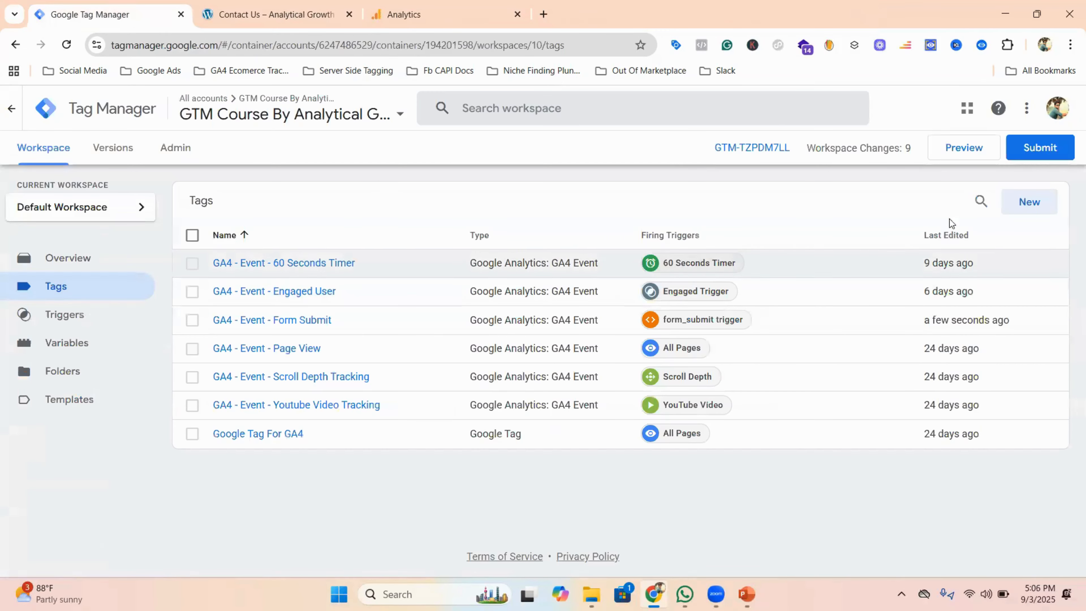
{"action": "left_click", "coordinate": [959, 150]}
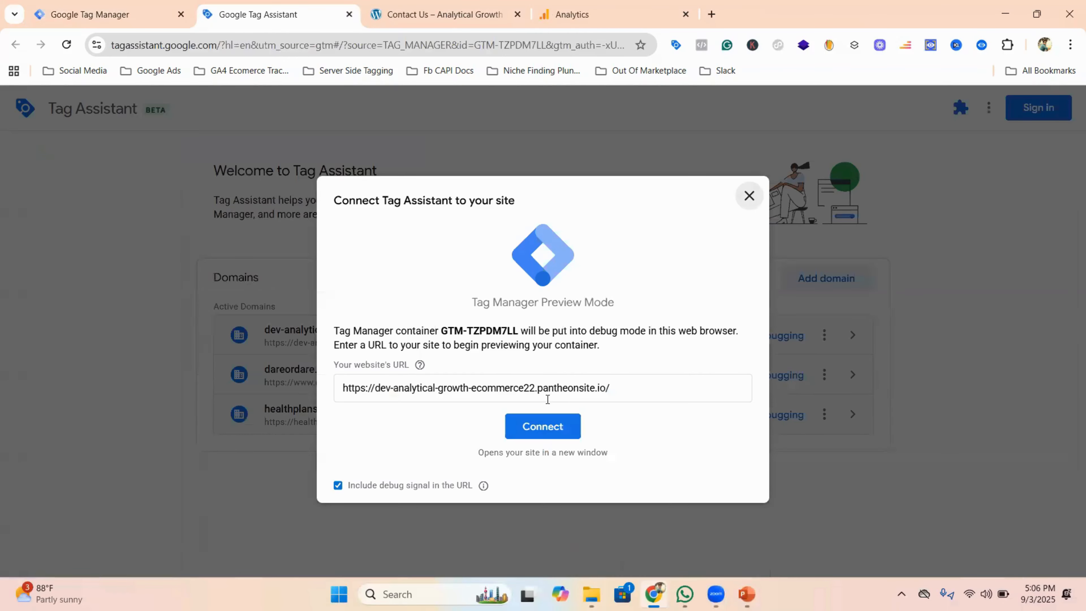
{"action": "left_click", "coordinate": [546, 428]}
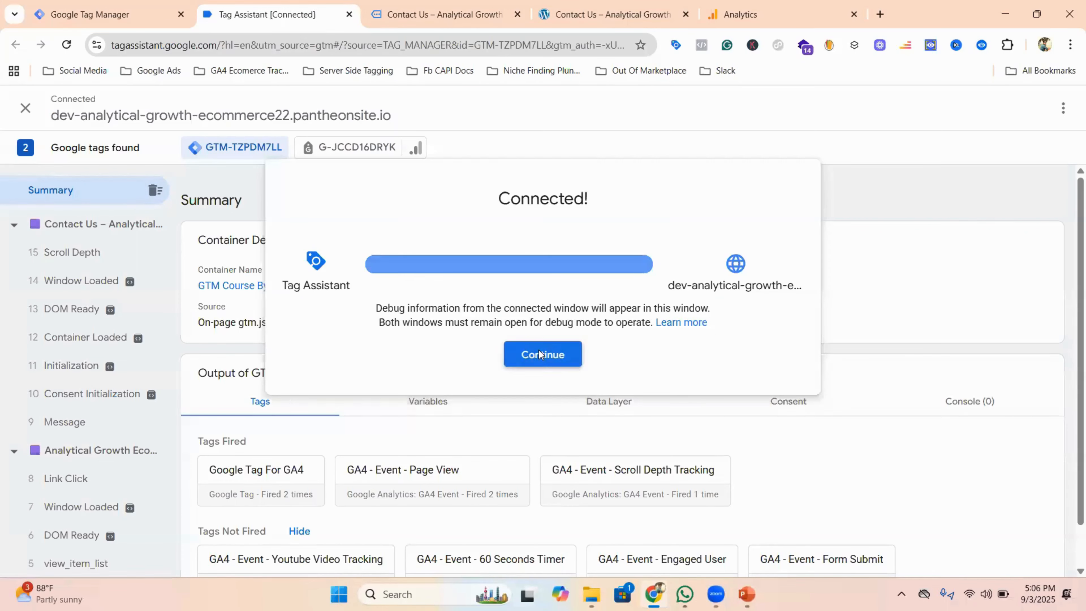
{"action": "left_click", "coordinate": [540, 350]}
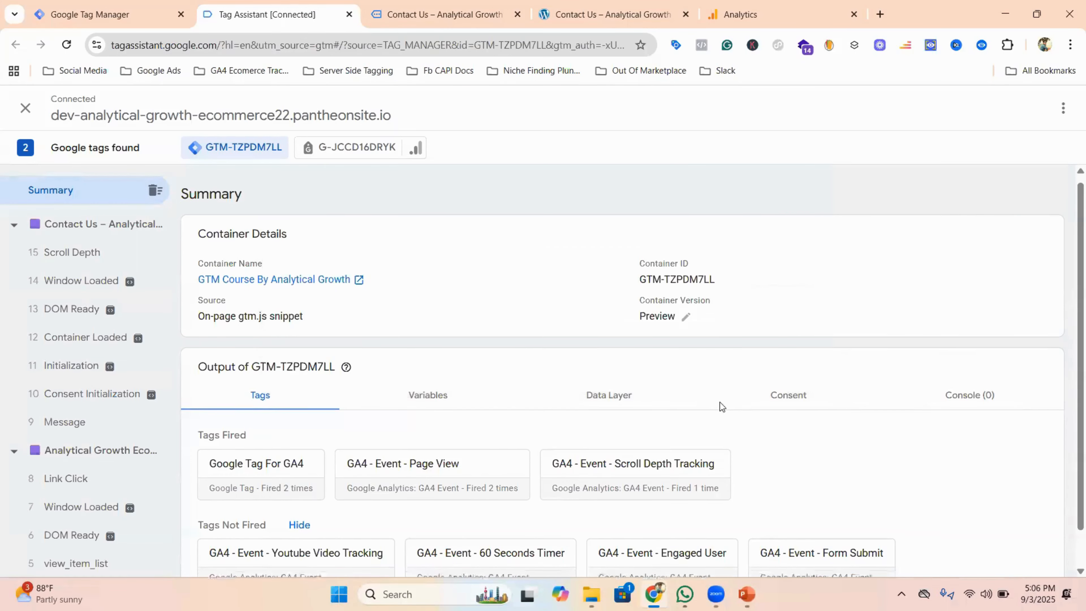
{"action": "scroll", "coordinate": [719, 402], "scroll_direction": "down", "scroll_amount": 1}
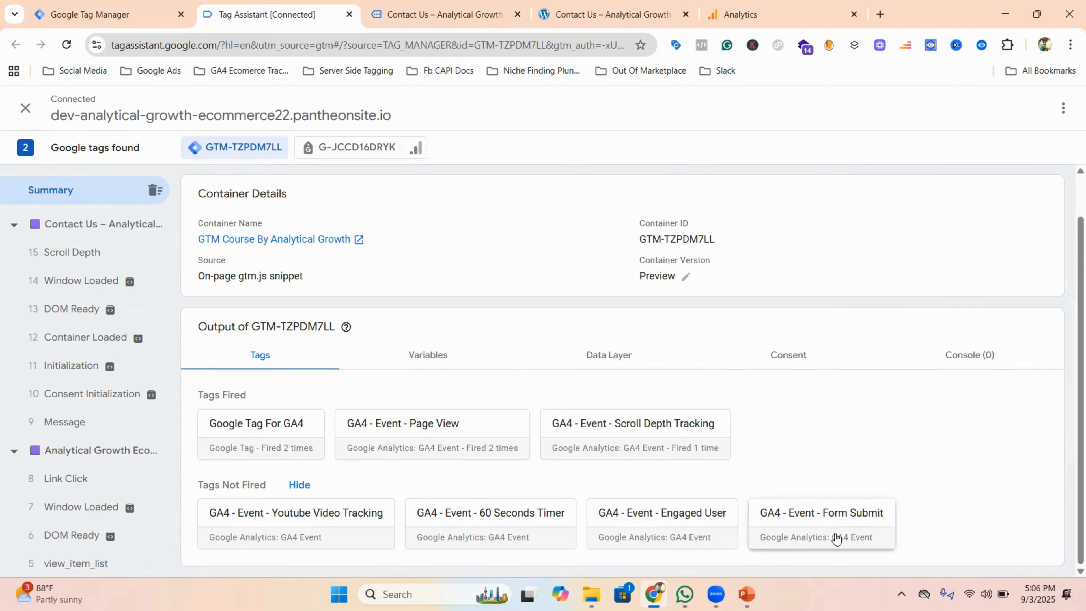
- Fill in the Contact Us form with saved contact details and the message "test", and submit it
{"action": "left_click", "coordinate": [427, 14]}
{"action": "scroll", "coordinate": [714, 309], "scroll_direction": "down", "scroll_amount": 10}
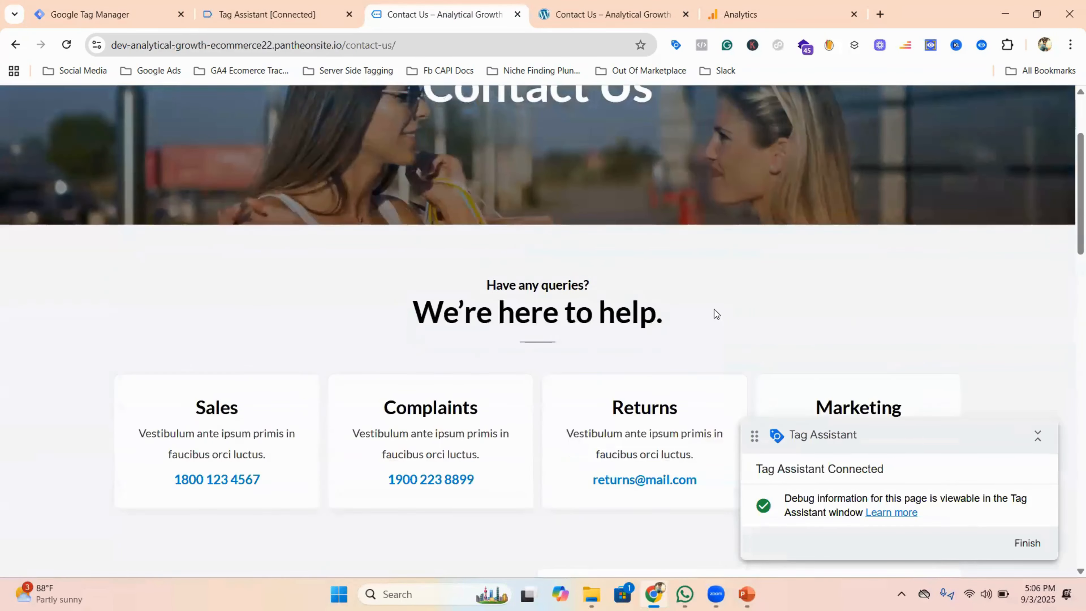
{"action": "left_click", "coordinate": [642, 262]}
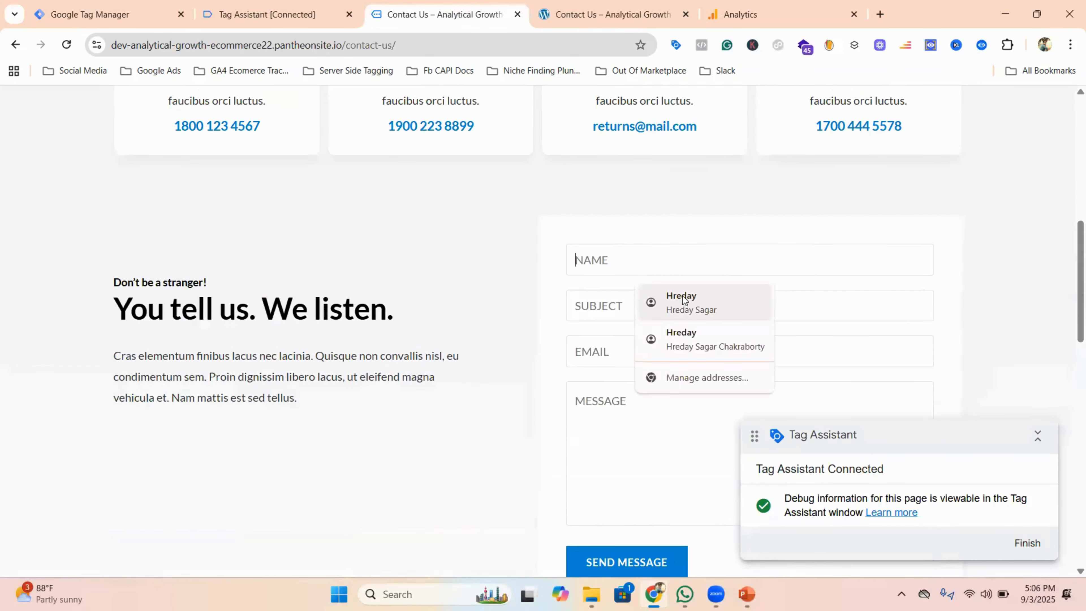
{"action": "left_click", "coordinate": [655, 338]}
{"action": "scroll", "coordinate": [618, 415], "scroll_direction": "down", "scroll_amount": 1}
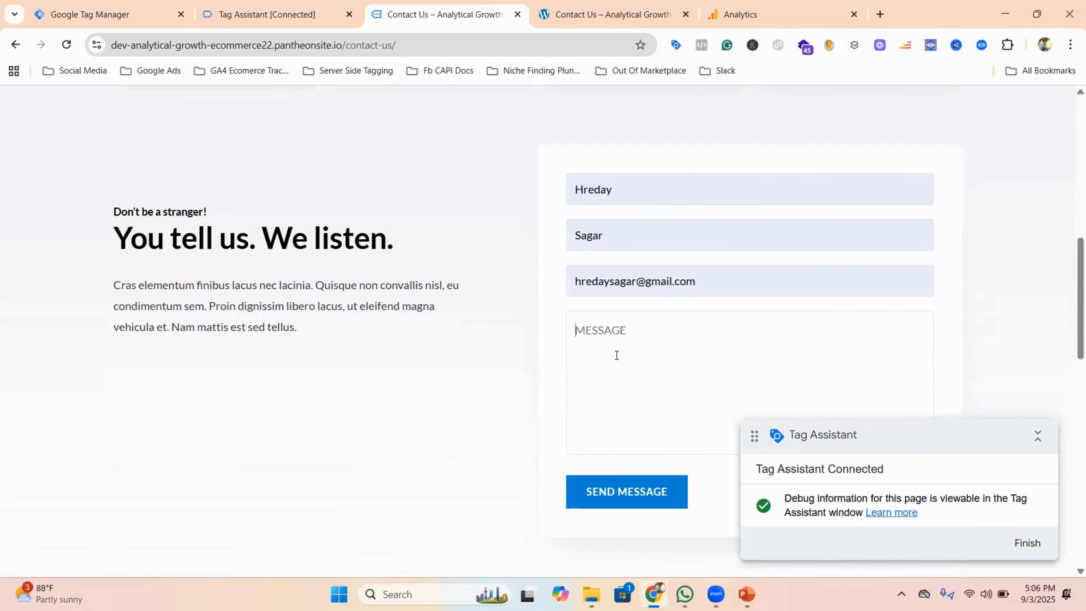
{"action": "type", "text": "test"}
{"action": "scroll", "coordinate": [641, 368], "scroll_direction": "down", "scroll_amount": 3}
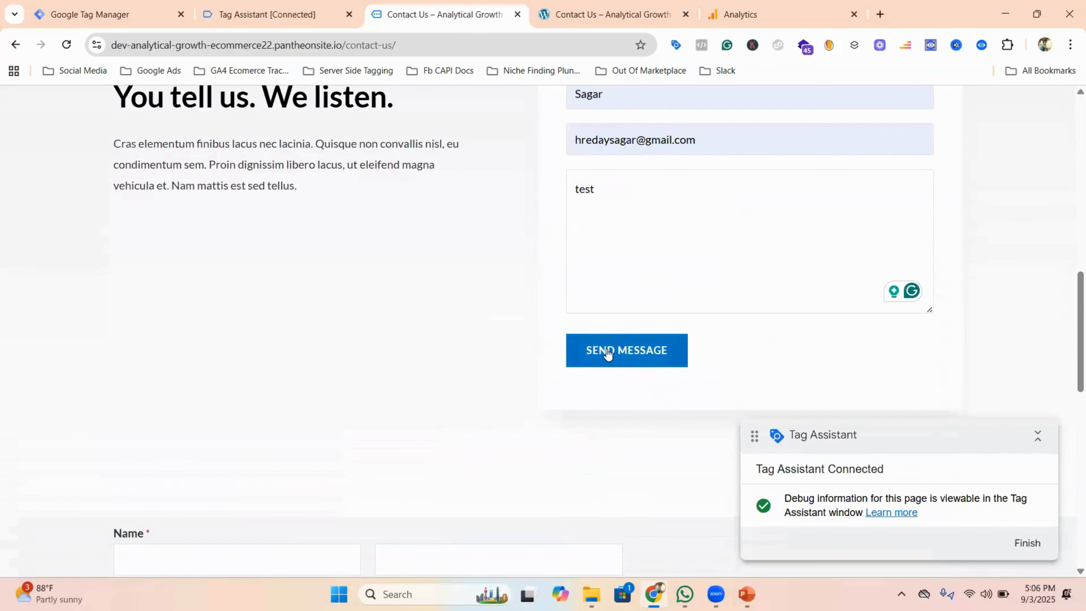
{"action": "left_click", "coordinate": [643, 352]}
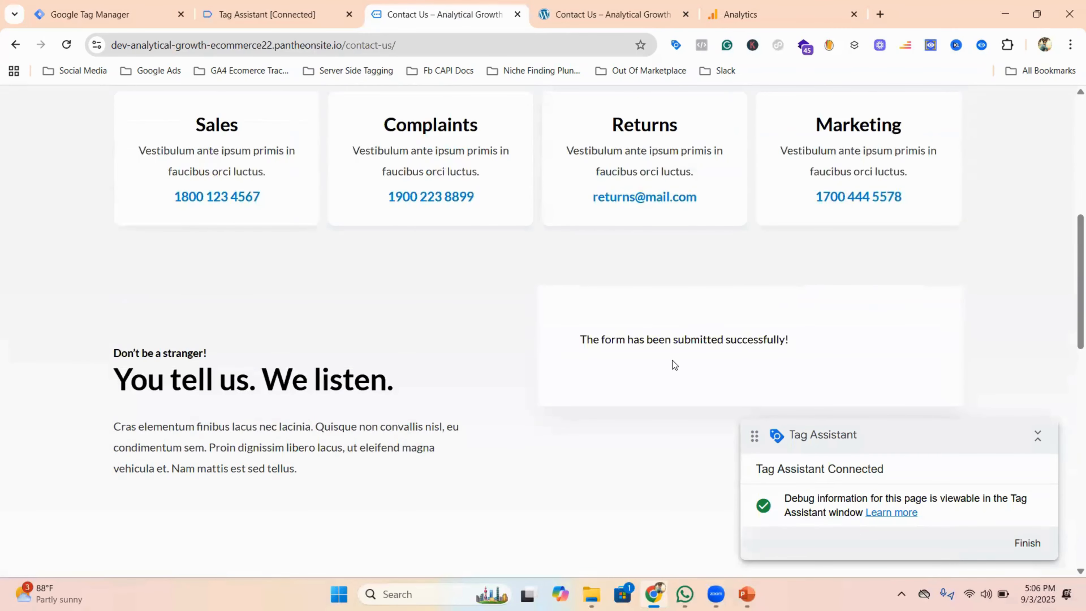
- Check the Form Submit tag's firing status in Tag Assistant and inspect the form_submit event's parameters in Google Analytics DebugView
{"action": "left_click", "coordinate": [269, 5]}
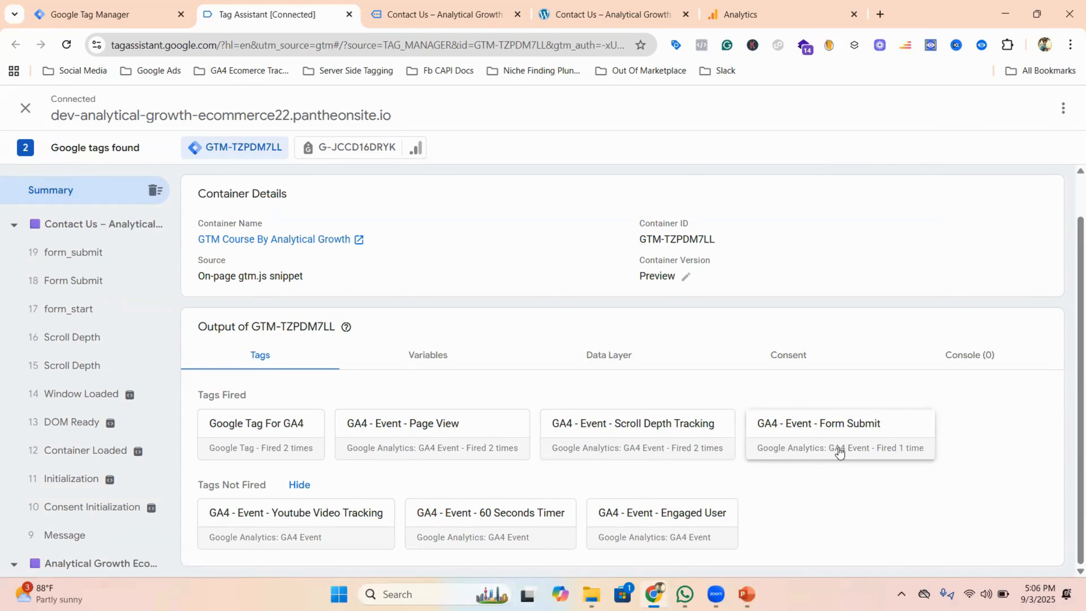
{"action": "left_click", "coordinate": [782, 24]}
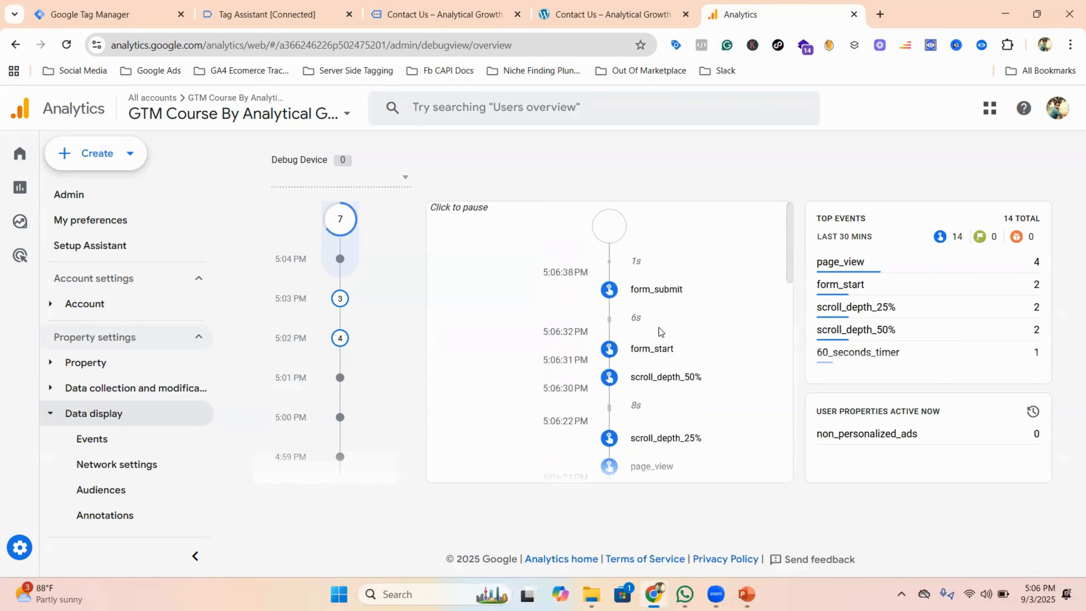
{"action": "left_click", "coordinate": [639, 293]}
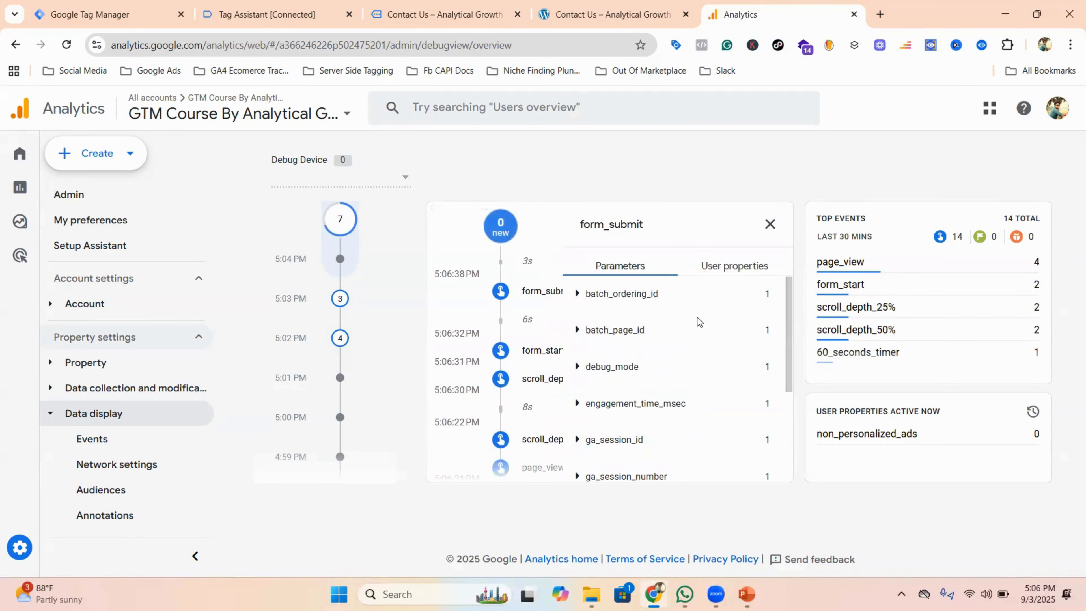
{"action": "left_click", "coordinate": [770, 225]}
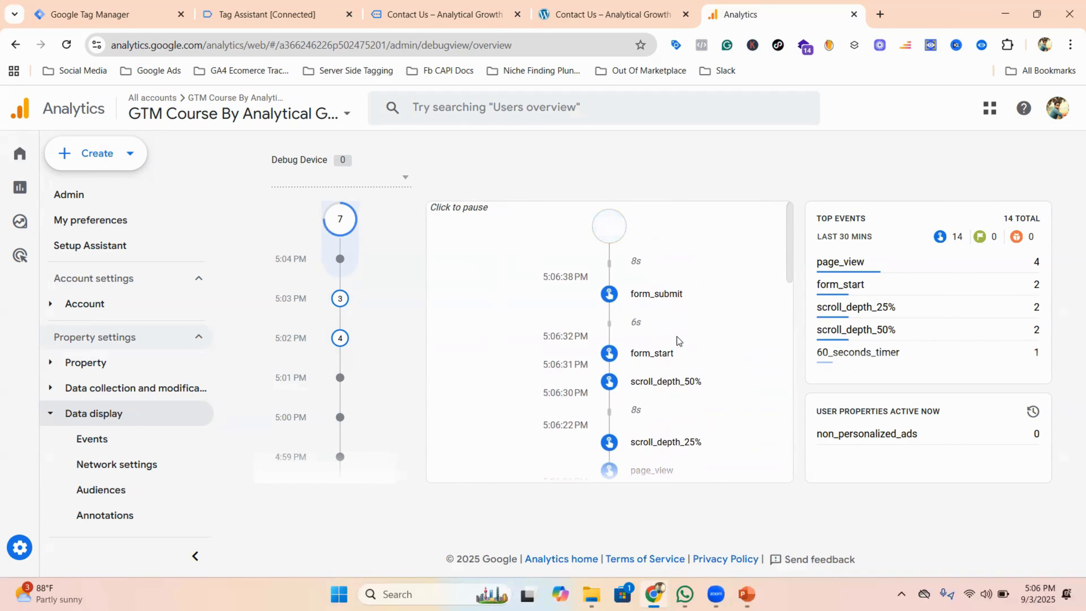
- Publish the Tag Manager workspace changes to Live without a version name or description, and return to the workspace
{"action": "left_click", "coordinate": [120, 4]}
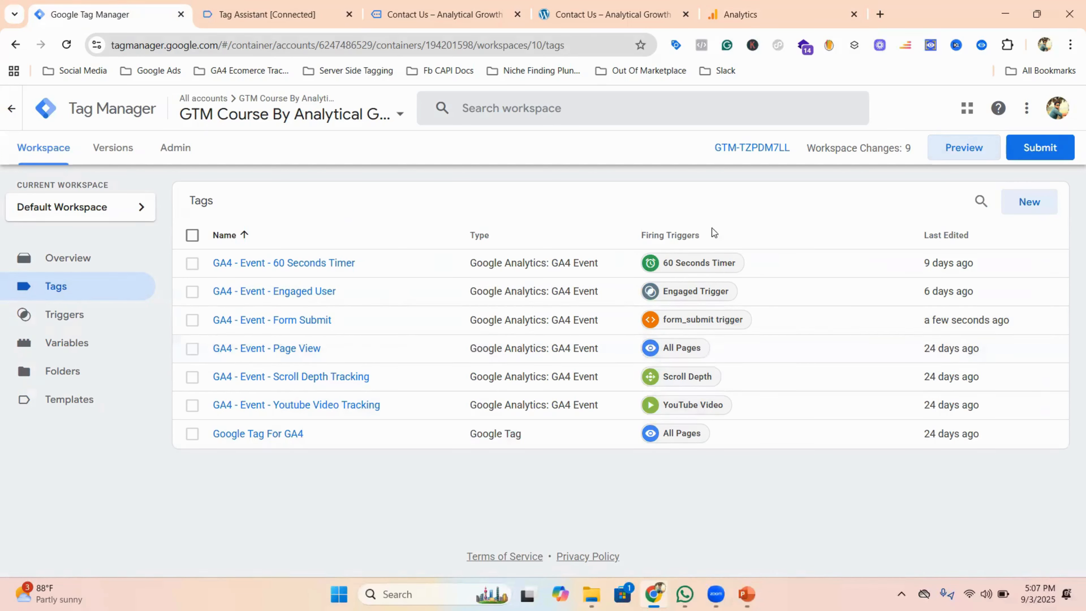
{"action": "left_click", "coordinate": [1048, 155]}
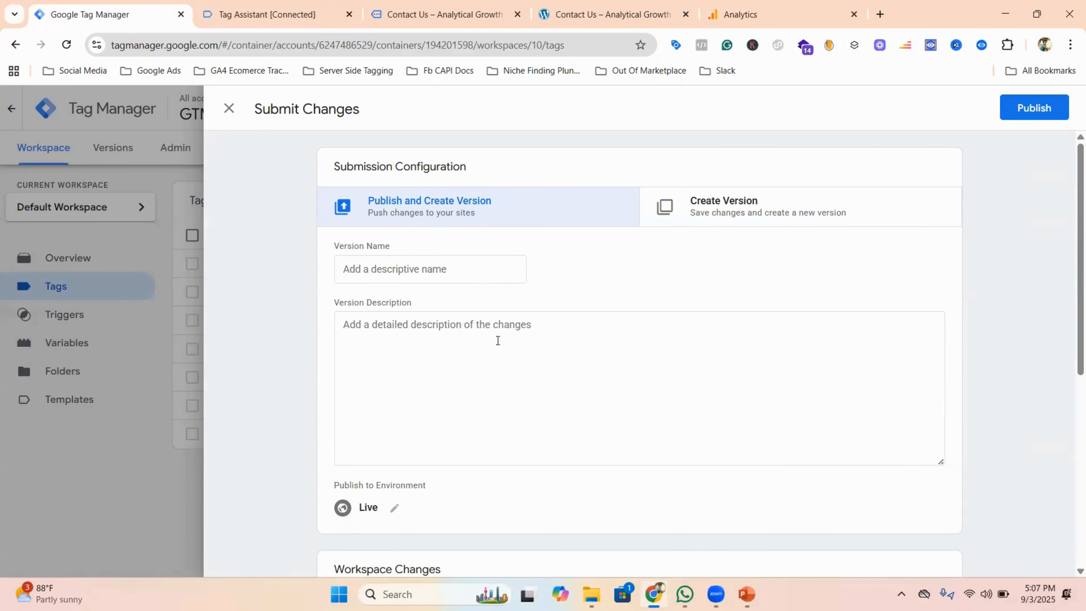
{"action": "left_click", "coordinate": [1047, 119]}
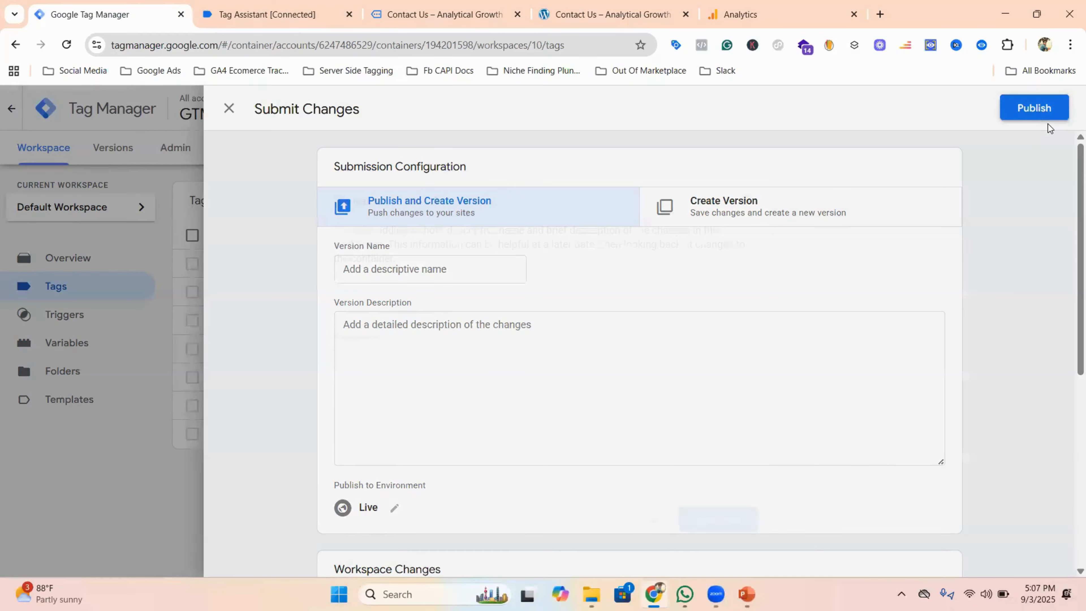
{"action": "left_click", "coordinate": [717, 519]}
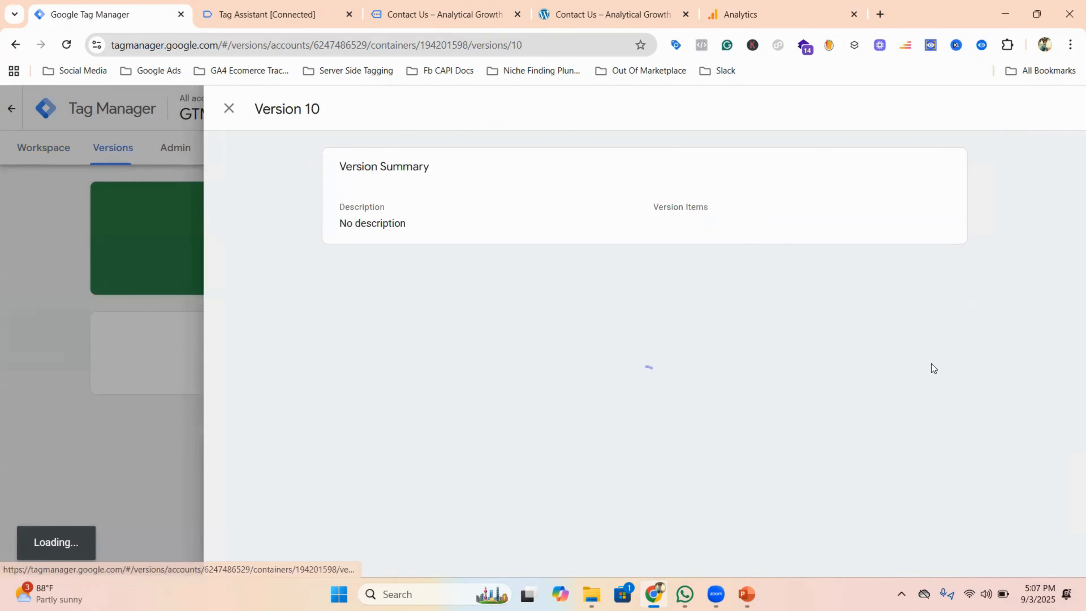
{"action": "left_click", "coordinate": [229, 113]}
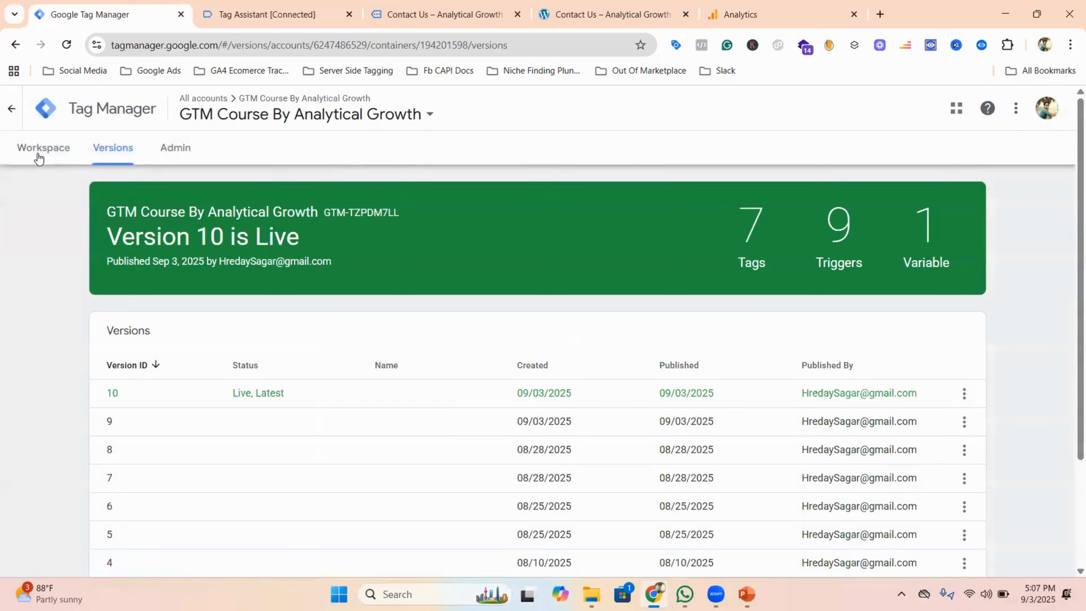
{"action": "left_click", "coordinate": [49, 149]}
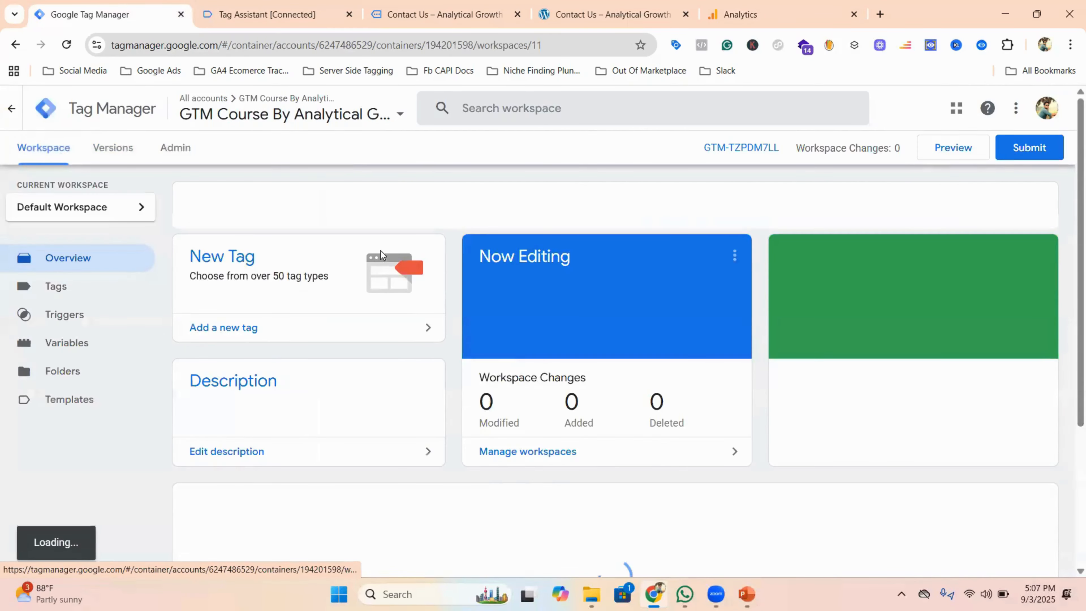